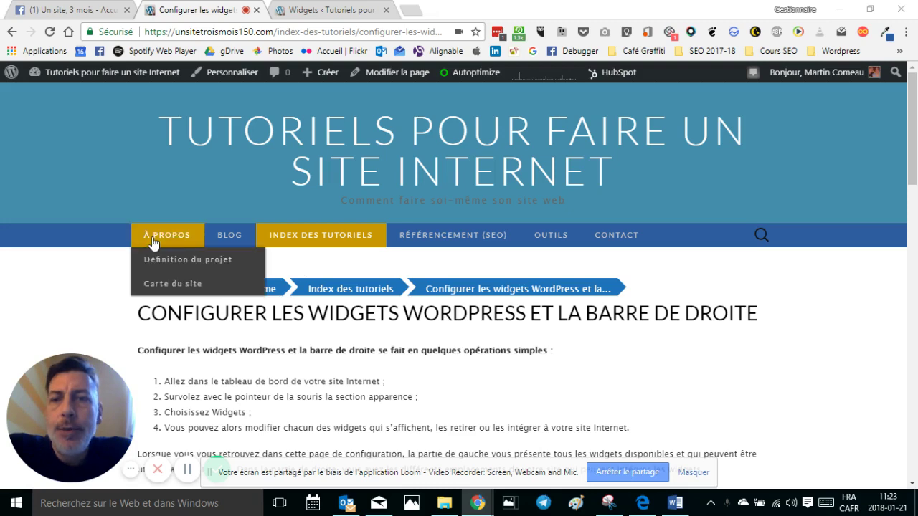
# Step: Look through the site's tutorial page on configuring WordPress widgets and the right sidebar
pyautogui.moveTo(465, 237)
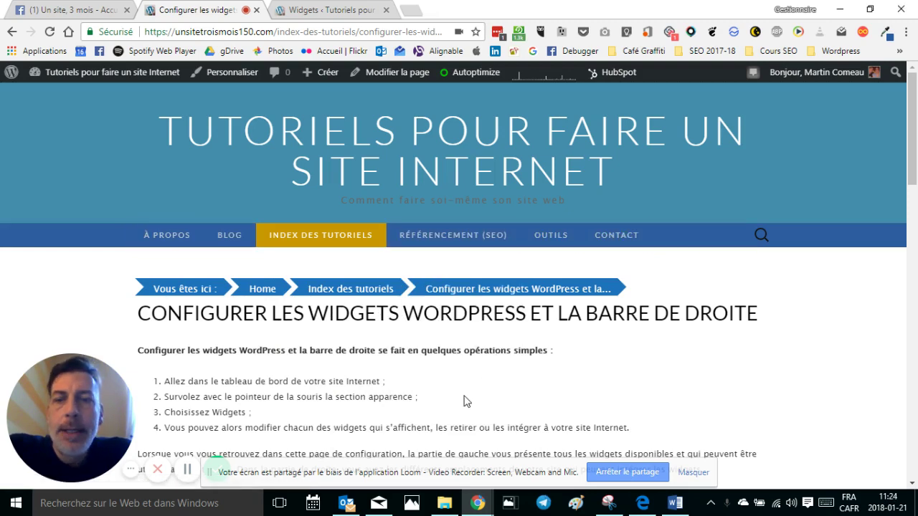
pyautogui.scroll(-1, 462, 401)
pyautogui.scroll(-5, 462, 401)
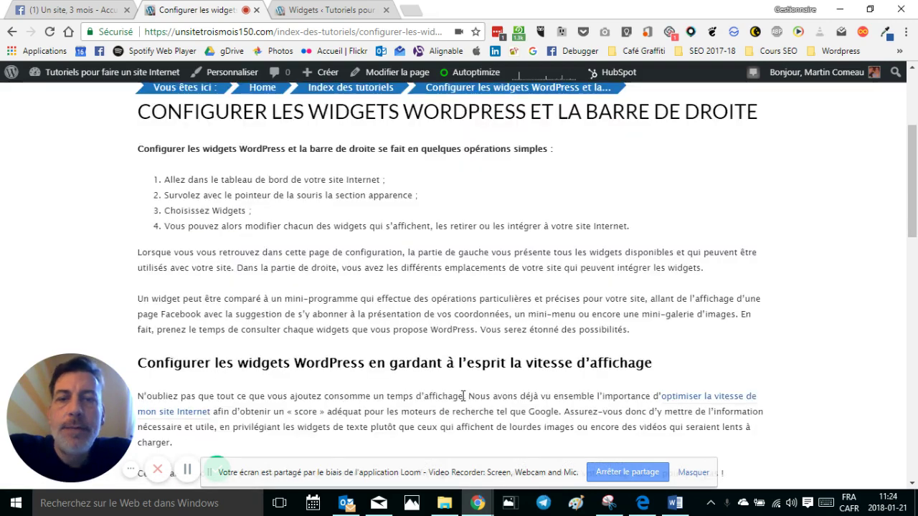
pyautogui.scroll(6, 461, 400)
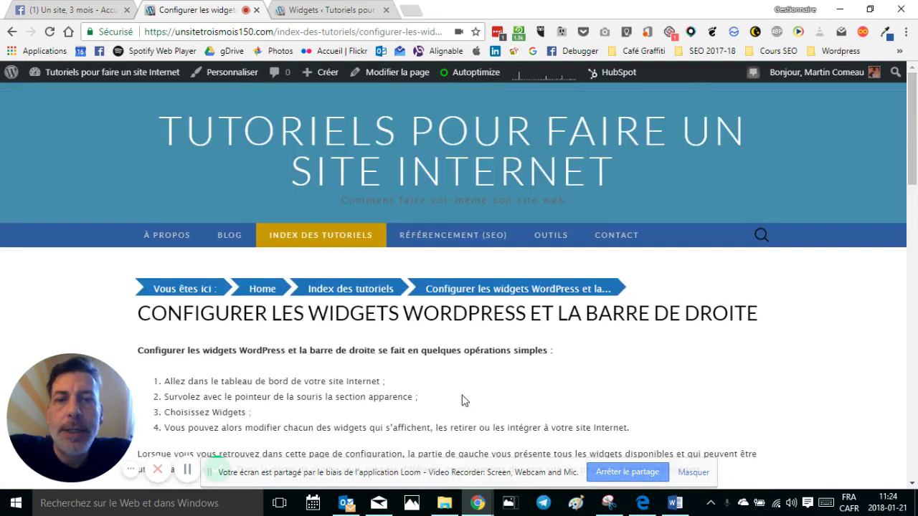
pyautogui.scroll(-2, 462, 401)
pyautogui.scroll(-10, 426, 389)
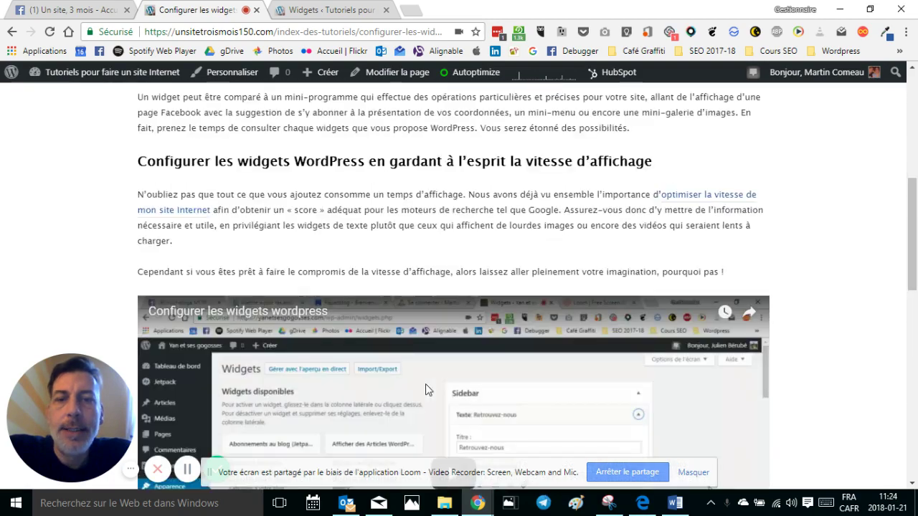
pyautogui.scroll(5, 426, 390)
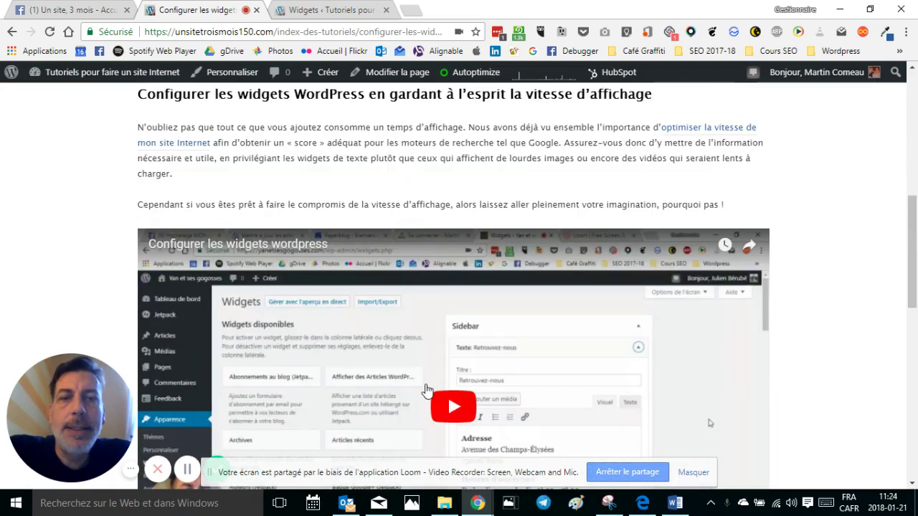
pyautogui.scroll(7, 426, 389)
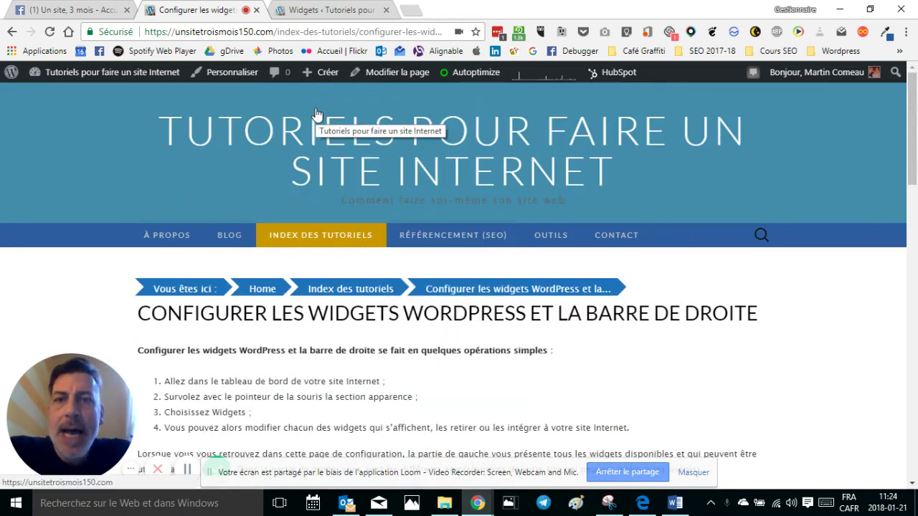
pyautogui.moveTo(312, 74)
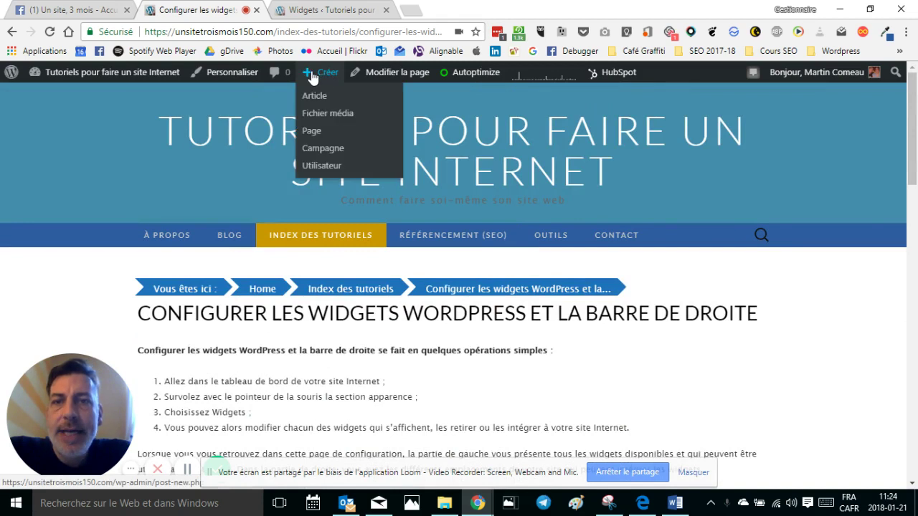
# Step: Go to the site's administration dashboard and open the Menus page of the Apparence section
pyautogui.moveTo(112, 74)
pyautogui.click(77, 94)
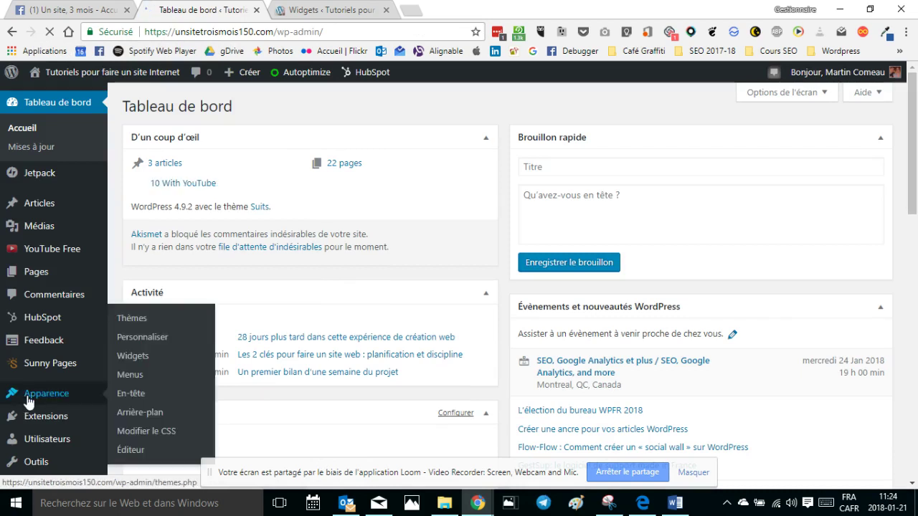
pyautogui.click(27, 398)
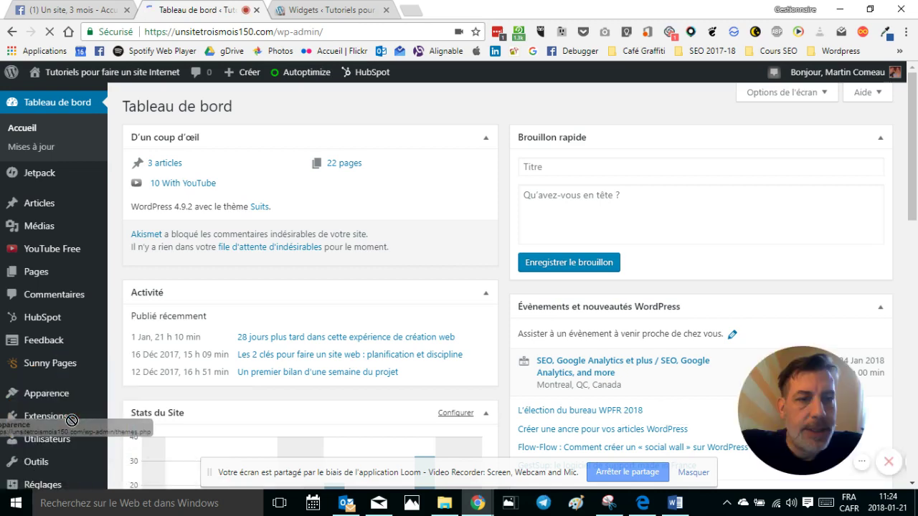
pyautogui.moveTo(72, 420); pyautogui.dragTo(502, 427)
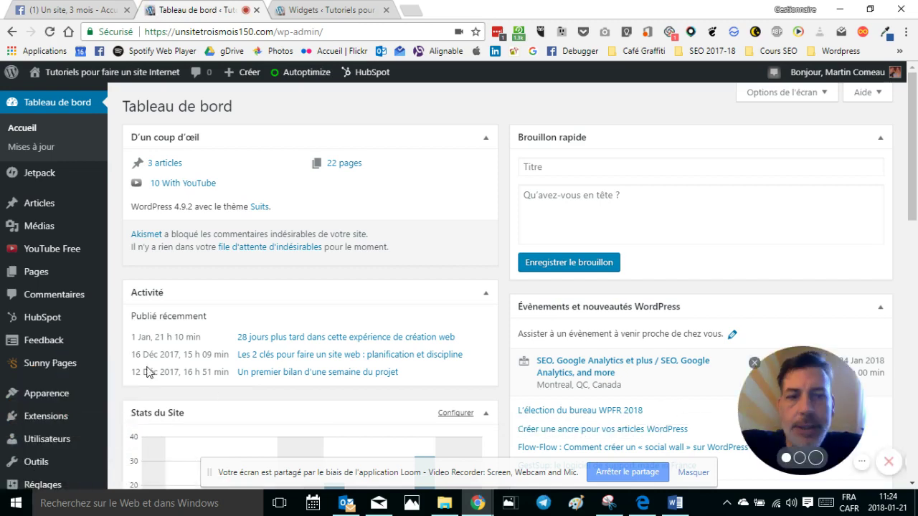
pyautogui.moveTo(56, 383); pyautogui.dragTo(771, 215)
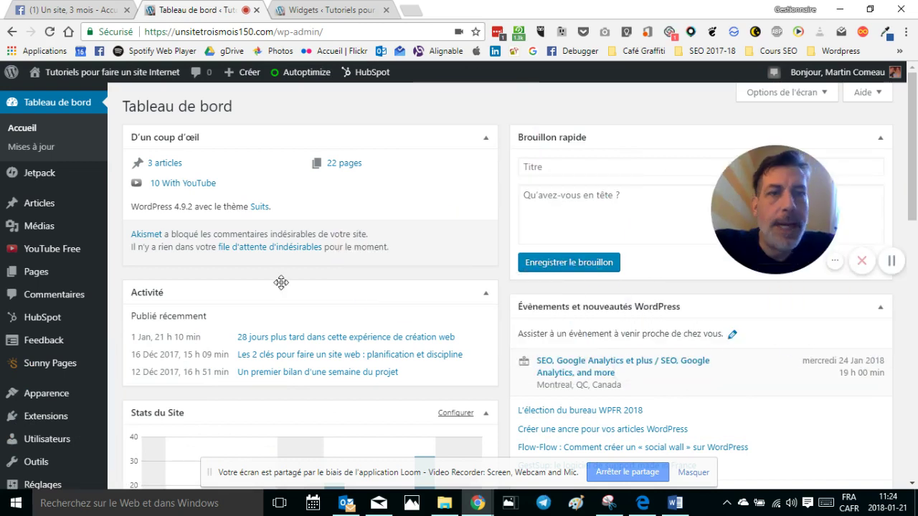
pyautogui.moveTo(39, 398)
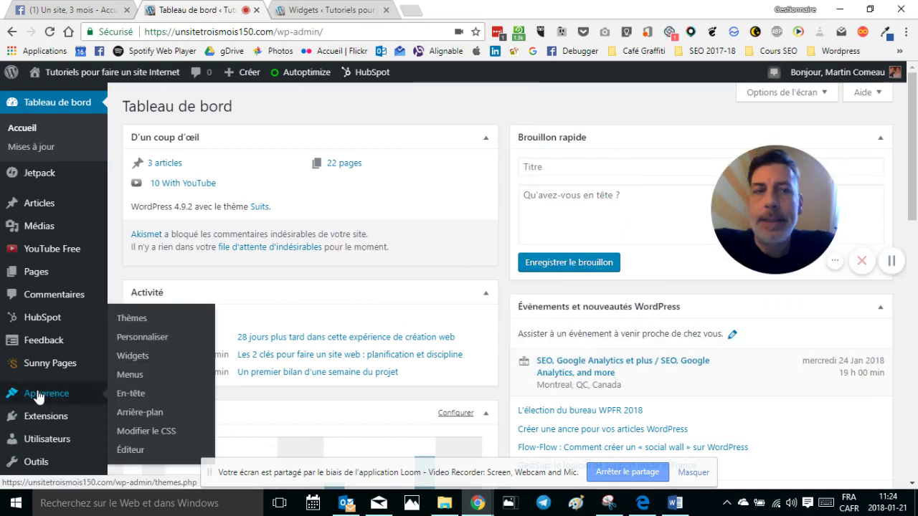
pyautogui.click(131, 383)
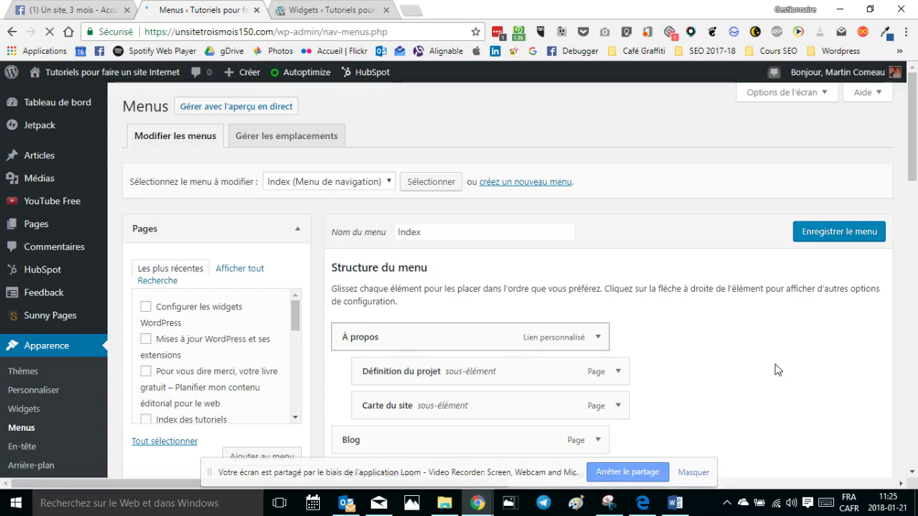
# Step: Examine the structure of the existing Index menu and the content types that can be added to it
pyautogui.scroll(-1, 776, 368)
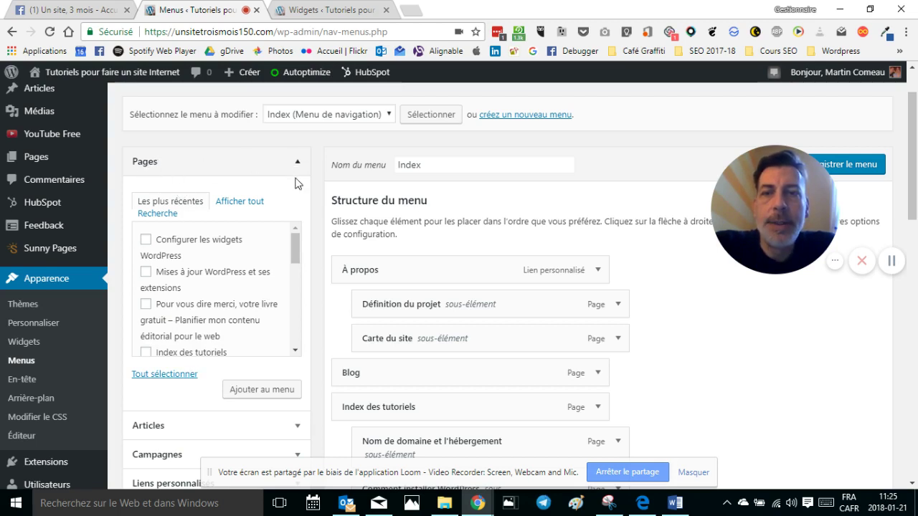
pyautogui.scroll(-3, 315, 328)
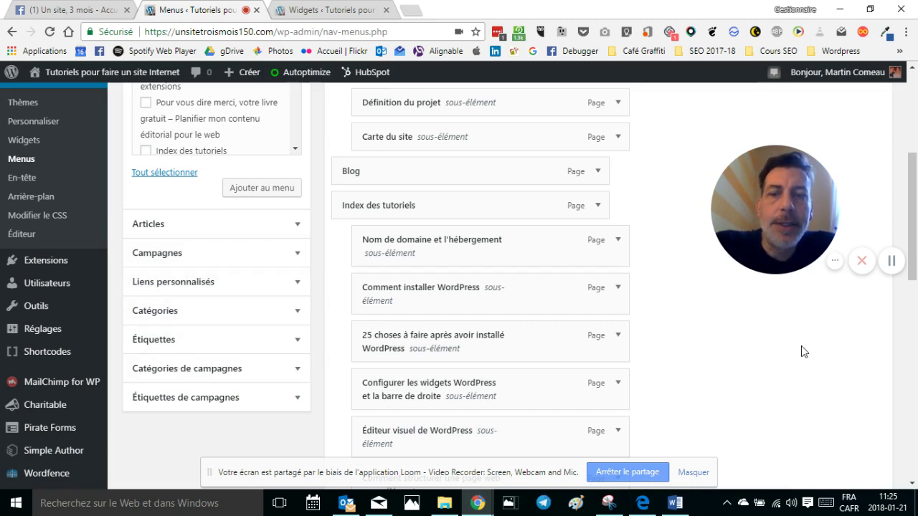
pyautogui.scroll(4, 802, 346)
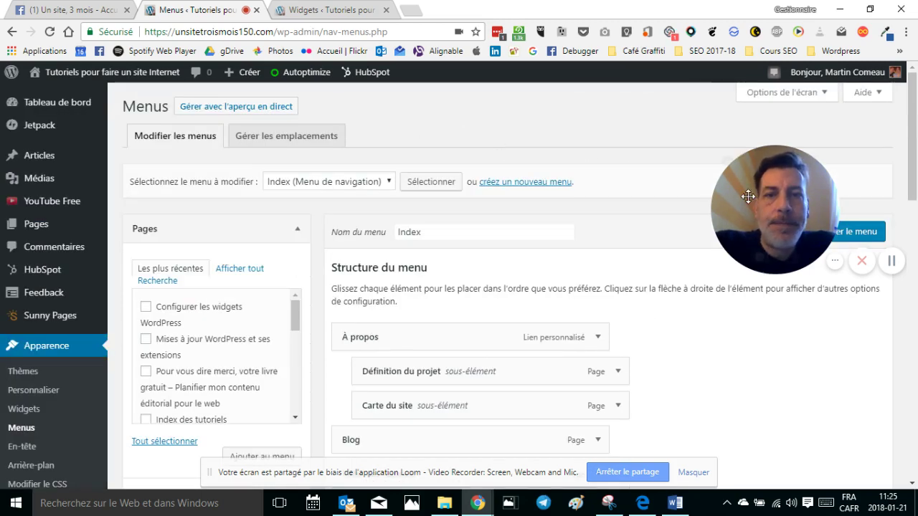
pyautogui.moveTo(777, 399)
pyautogui.mouseDown()
pyautogui.moveTo(778, 408)
pyautogui.moveTo(817, 412)
pyautogui.moveTo(783, 410)
pyautogui.mouseUp()
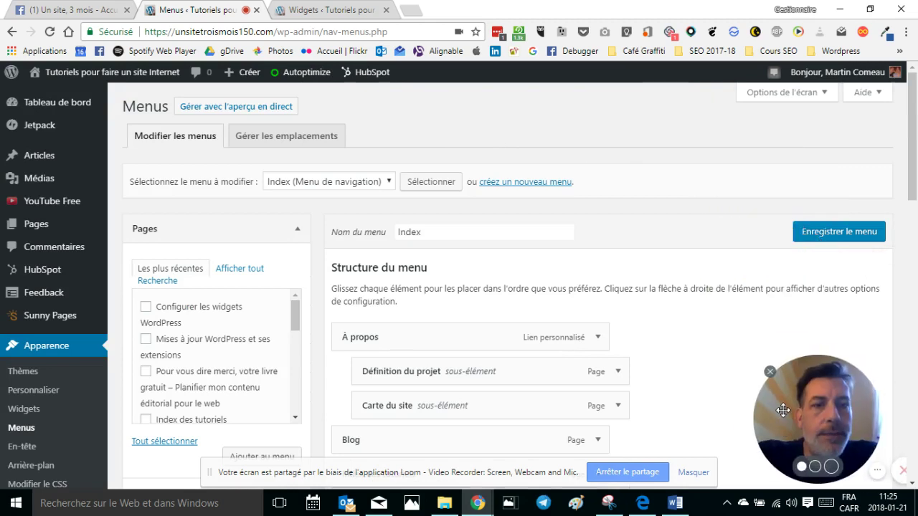
pyautogui.click(694, 471)
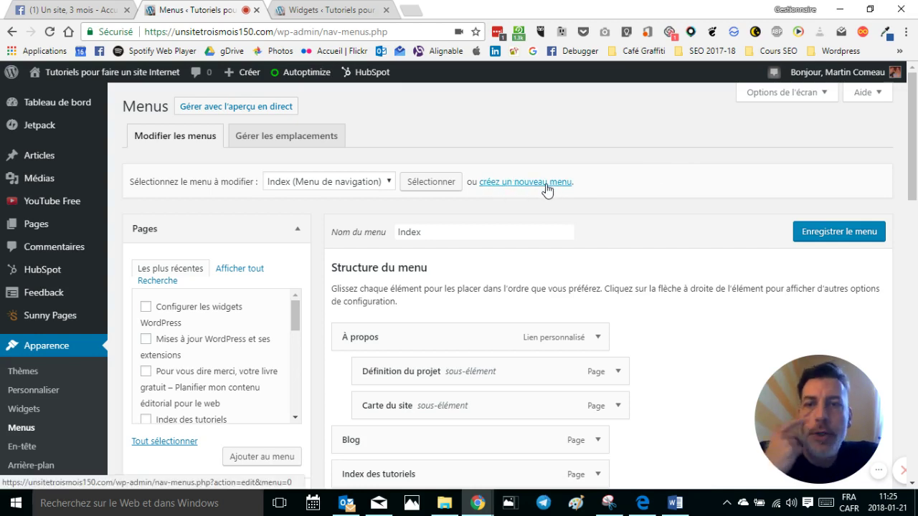
# Step: Create a new navigation menu named "Menu alternatif"
pyautogui.click(544, 187)
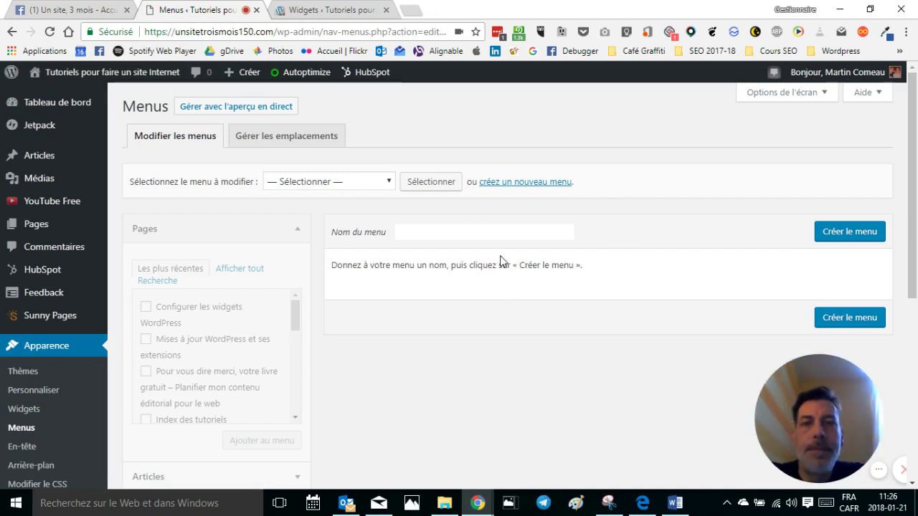
pyautogui.click(421, 232)
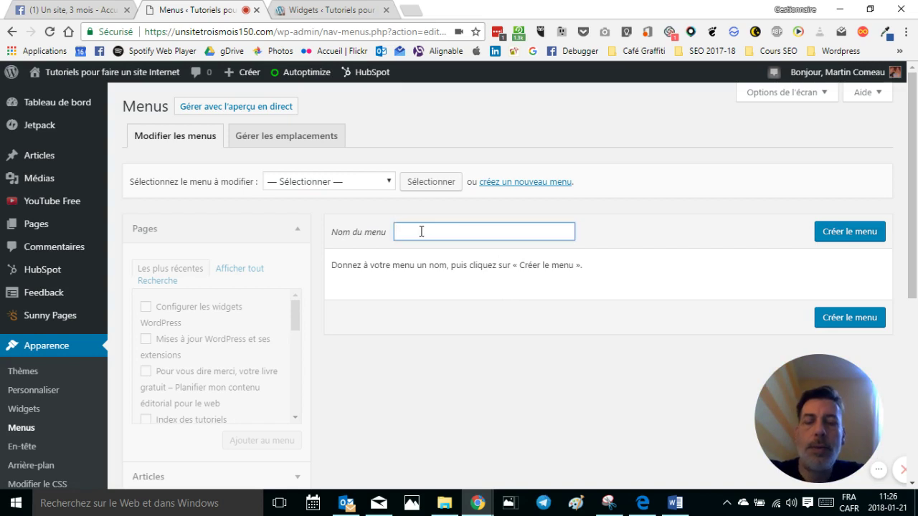
pyautogui.write('Menu alter')
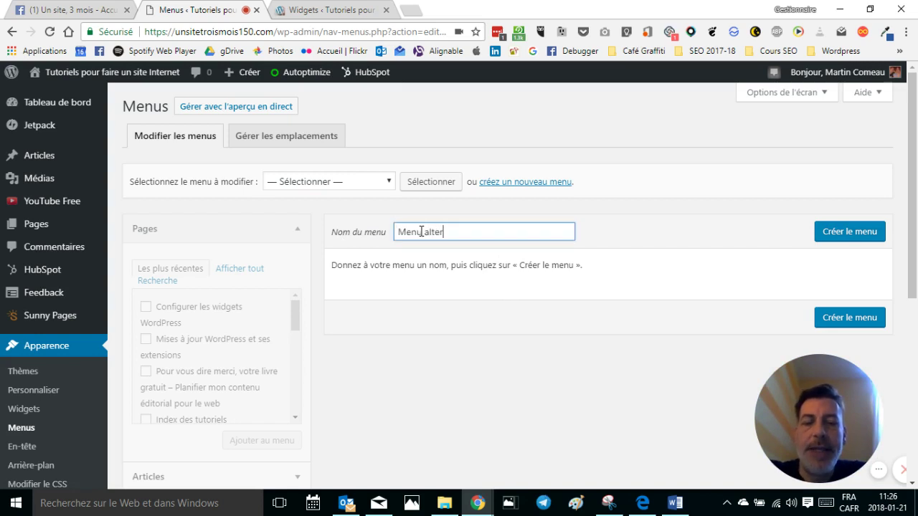
pyautogui.write('natif')
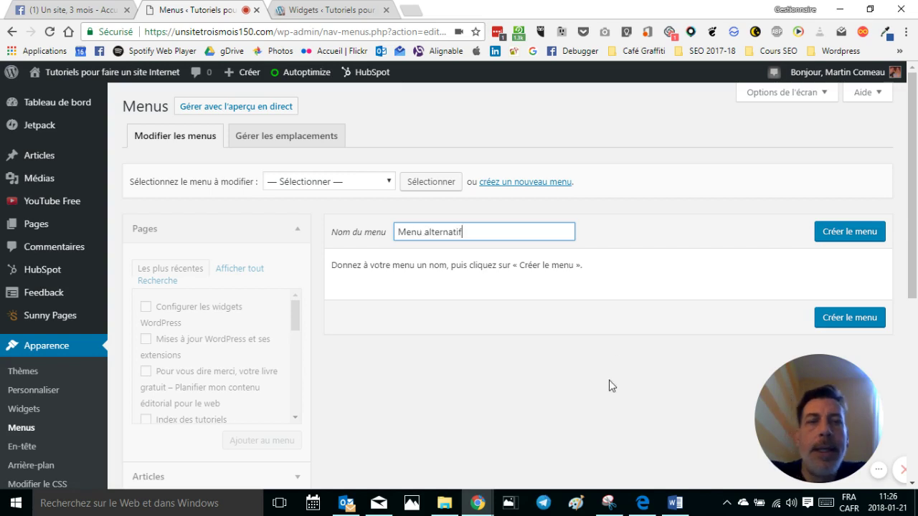
pyautogui.click(608, 380)
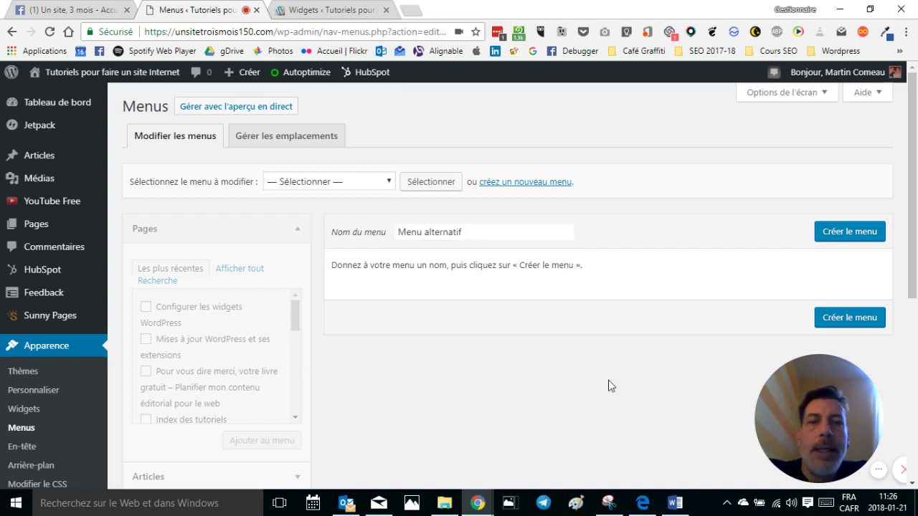
pyautogui.click(865, 240)
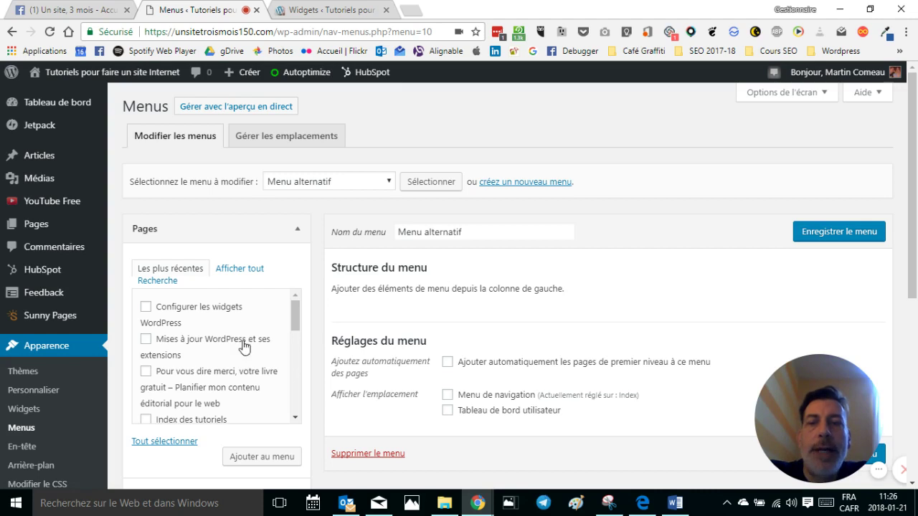
# Step: Browse the recent pages and the articles available for adding to the new menu
pyautogui.scroll(-3, 295, 310)
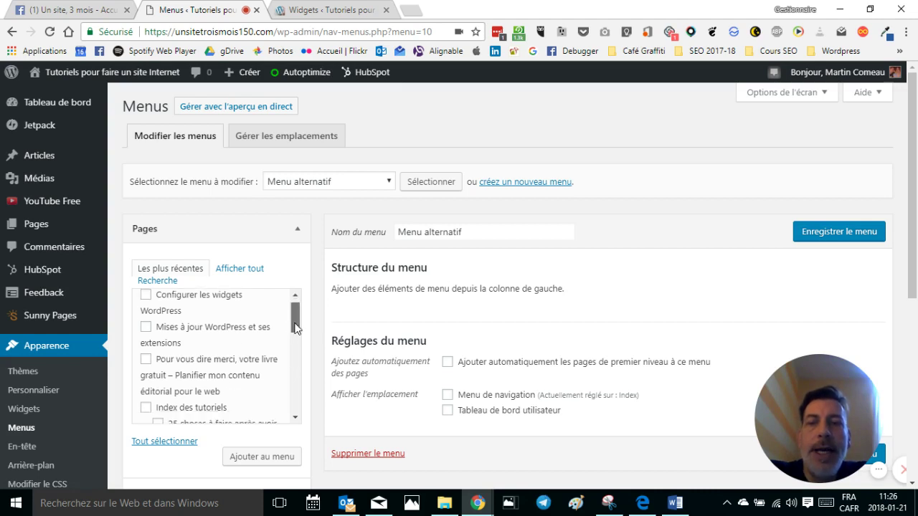
pyautogui.moveTo(295, 358); pyautogui.dragTo(300, 309)
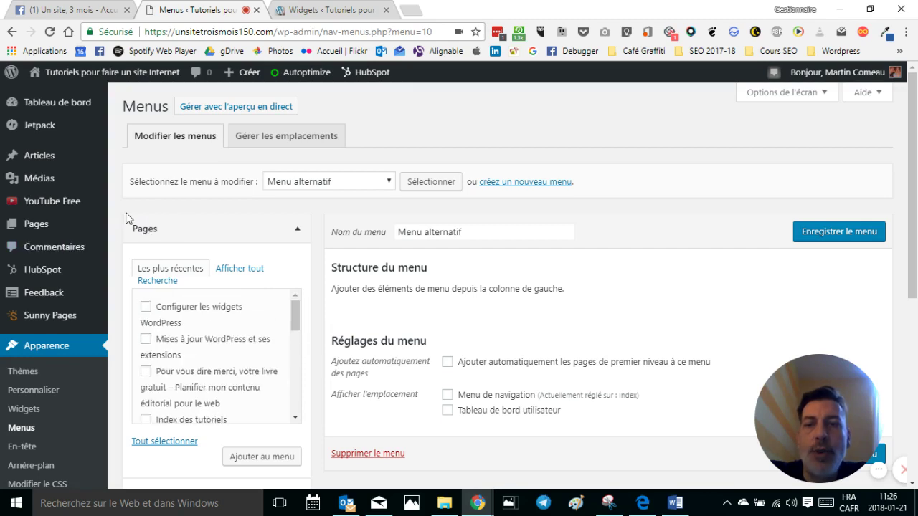
pyautogui.scroll(-1, 322, 382)
pyautogui.scroll(-1, 316, 376)
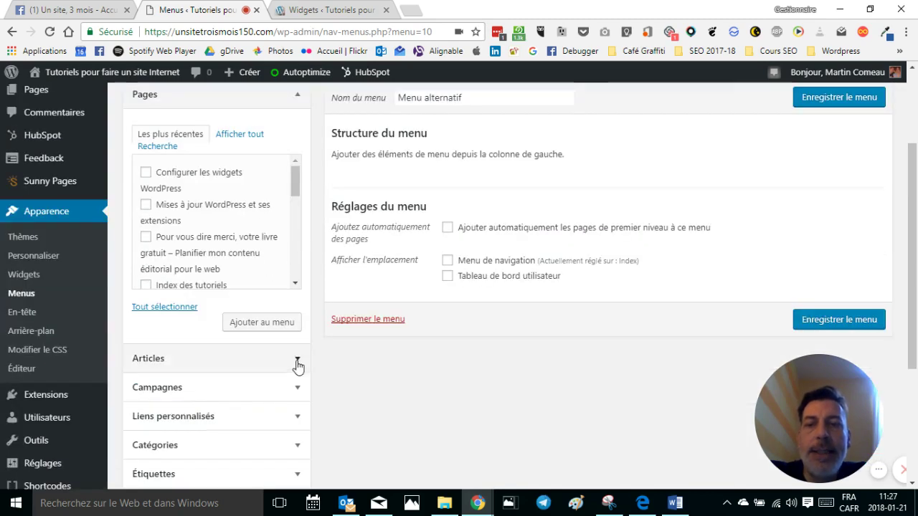
pyautogui.click(297, 362)
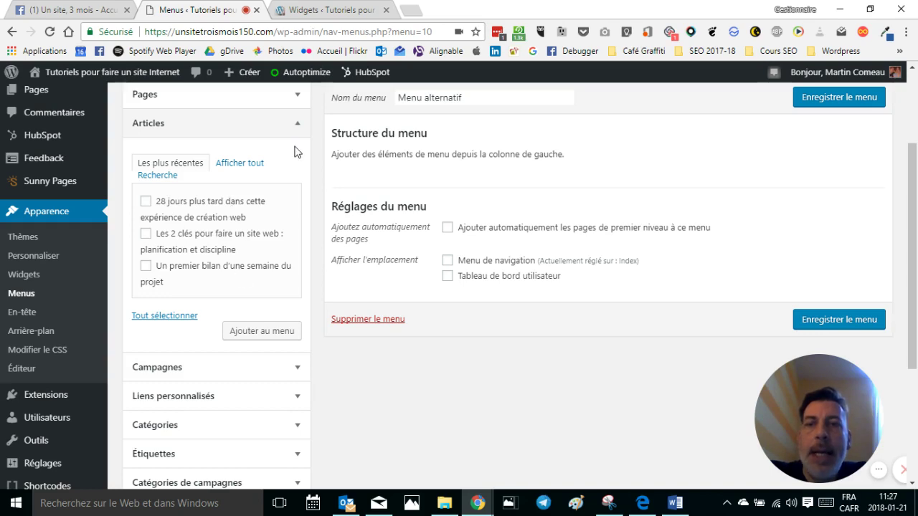
pyautogui.scroll(1, 294, 152)
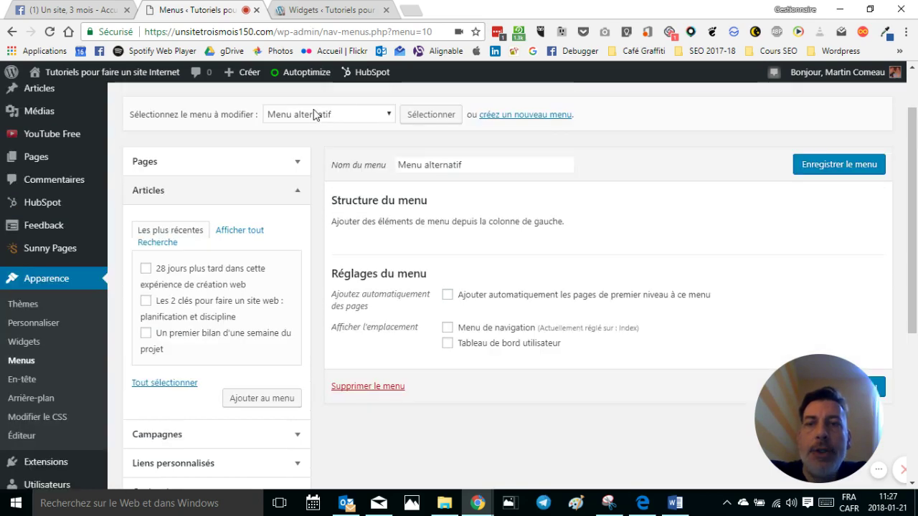
pyautogui.click(298, 164)
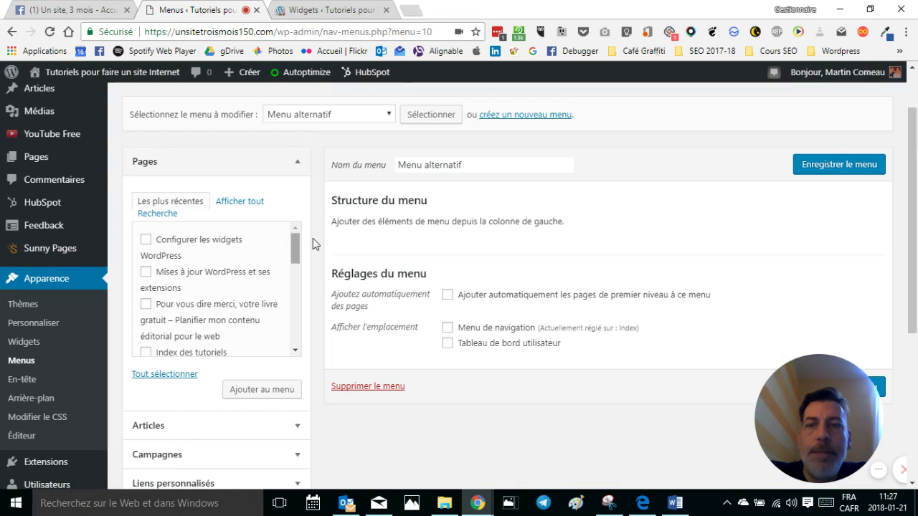
# Step: From the full page list, add the Accueil page and the "Blog du projet" page to the Menu alternatif structure
pyautogui.click(244, 204)
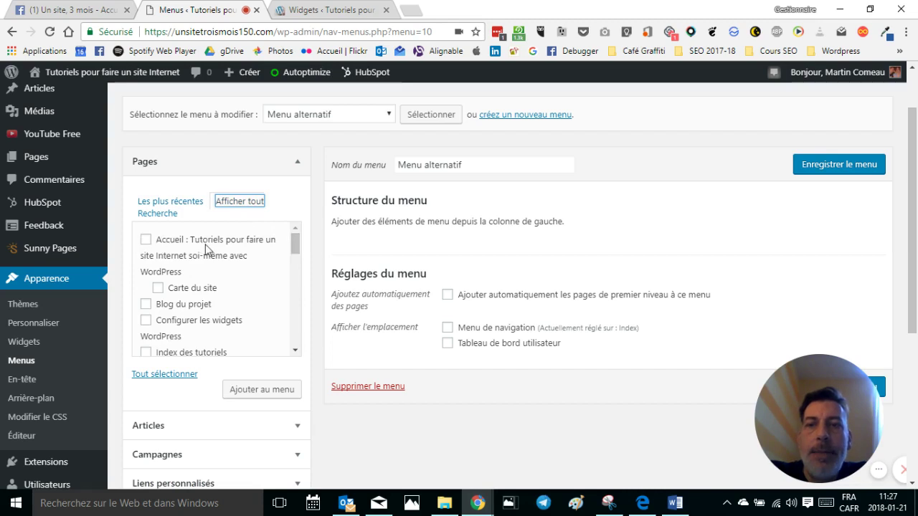
pyautogui.click(145, 240)
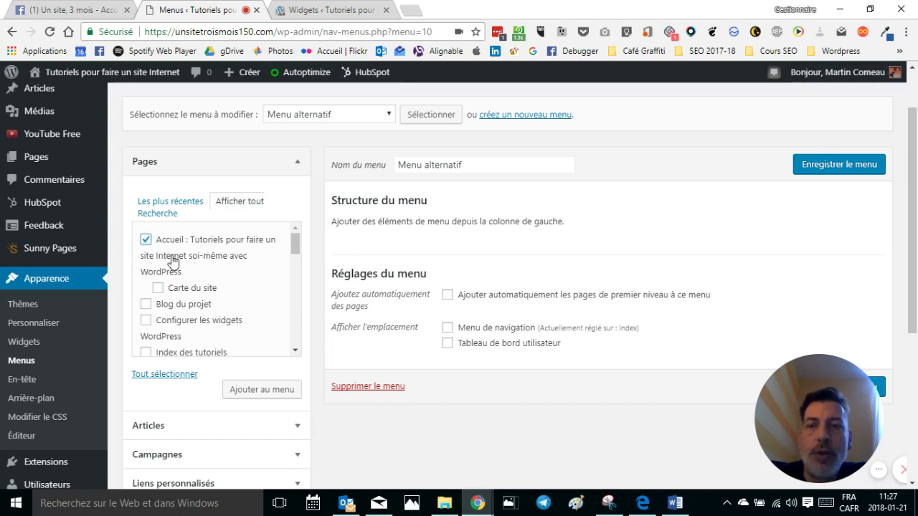
pyautogui.click(260, 391)
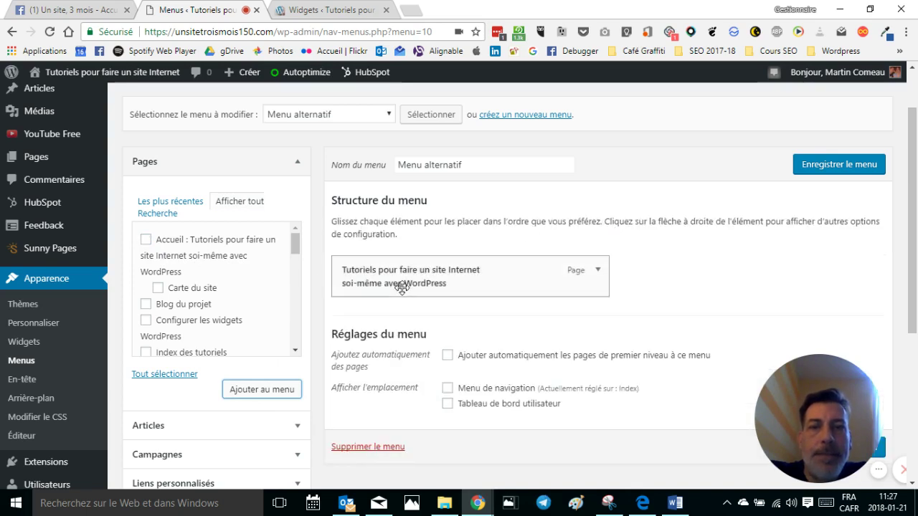
pyautogui.click(146, 306)
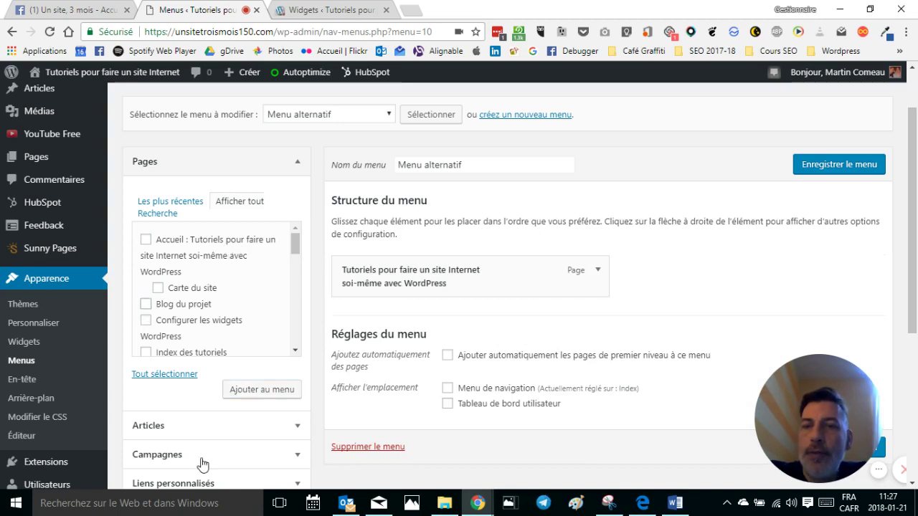
pyautogui.click(251, 391)
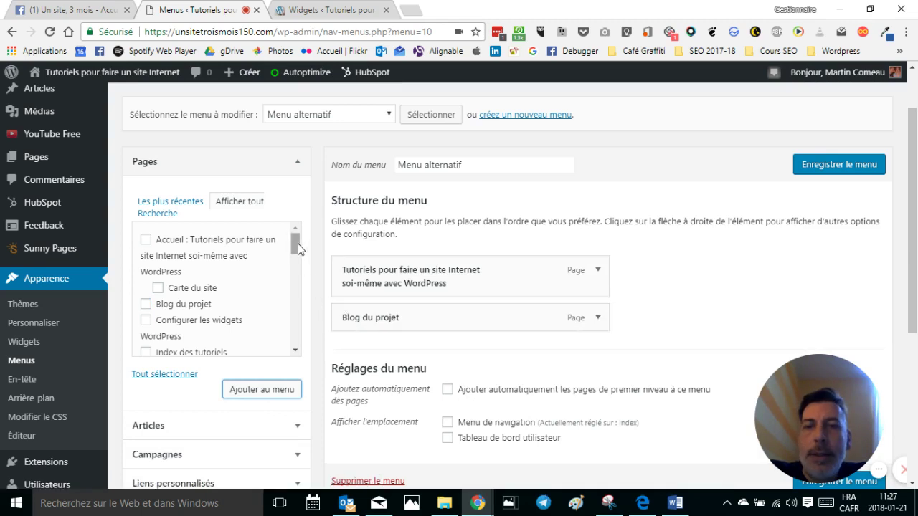
# Step: Add the "Index des tutoriels" page from the full page list to the Menu alternatif structure
pyautogui.scroll(-1, 298, 248)
pyautogui.moveTo(297, 255); pyautogui.dragTo(299, 268)
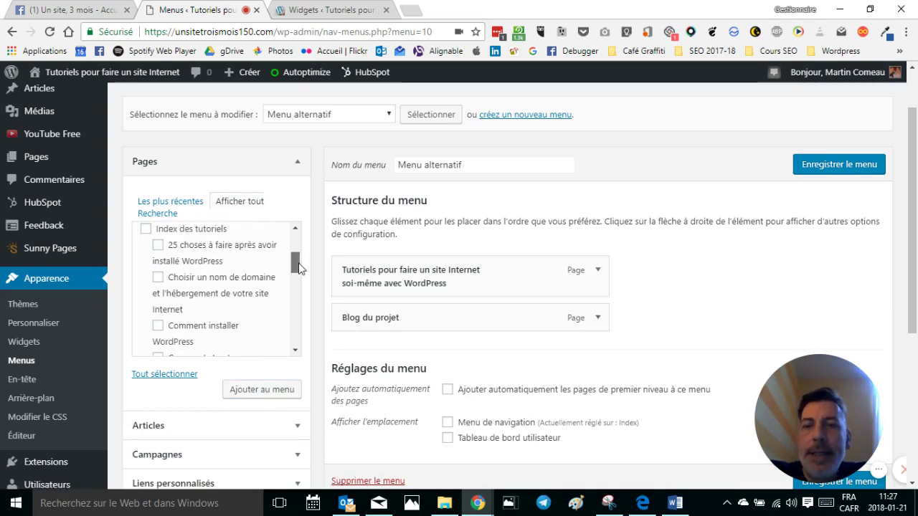
pyautogui.click(147, 229)
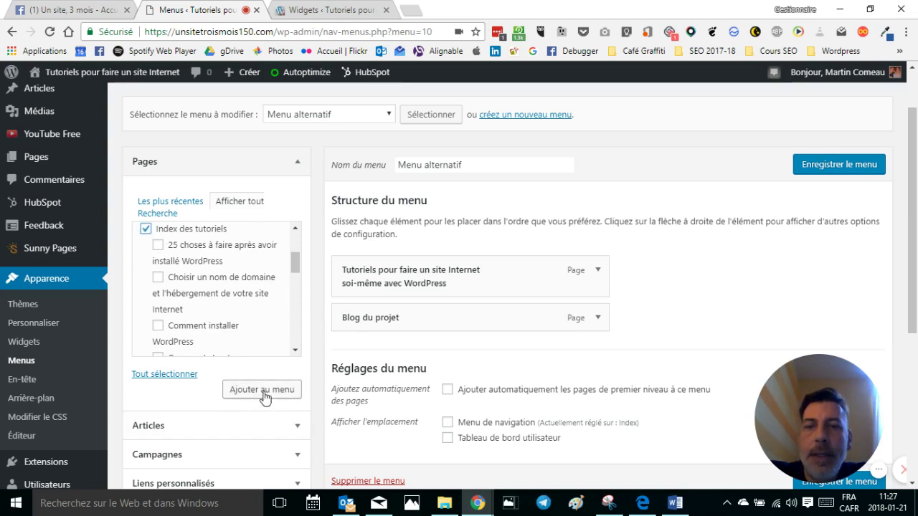
pyautogui.click(264, 393)
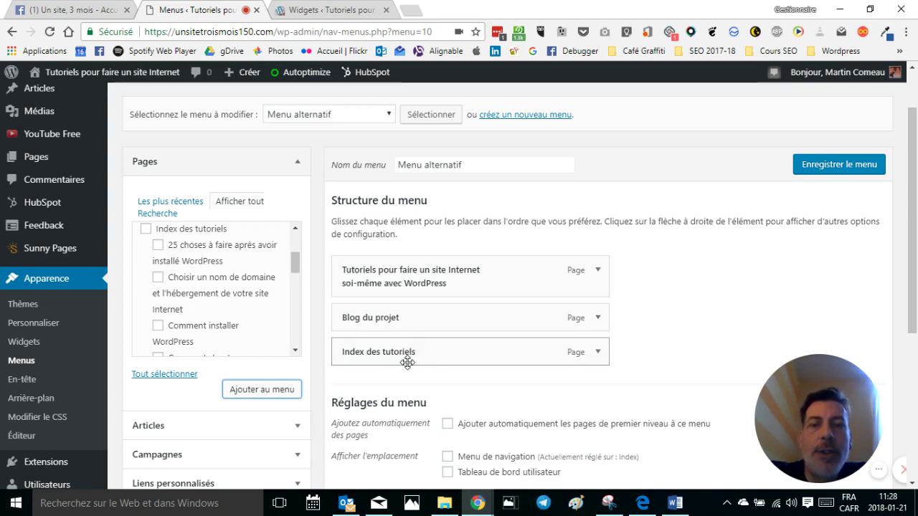
# Step: Search the site's pages for "contact" and add the "Me contacter" page to the Menu alternatif
pyautogui.moveTo(294, 264); pyautogui.dragTo(301, 225)
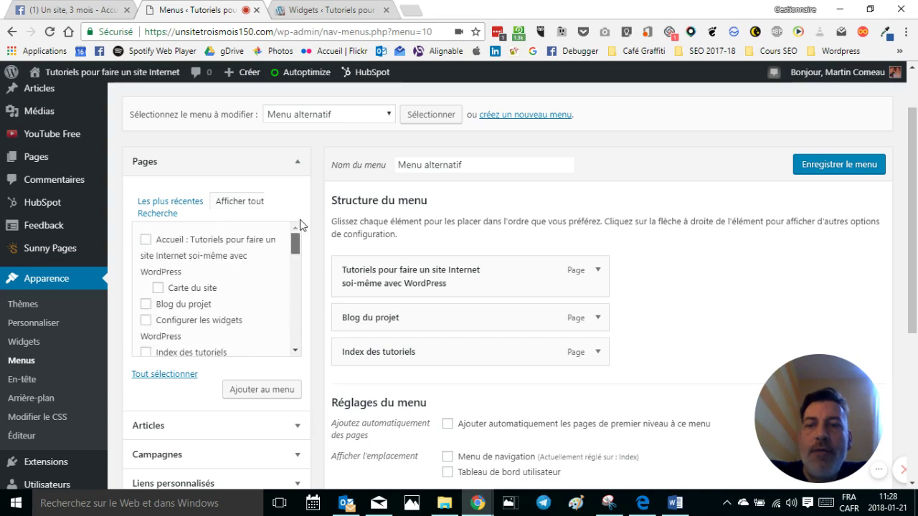
pyautogui.click(157, 214)
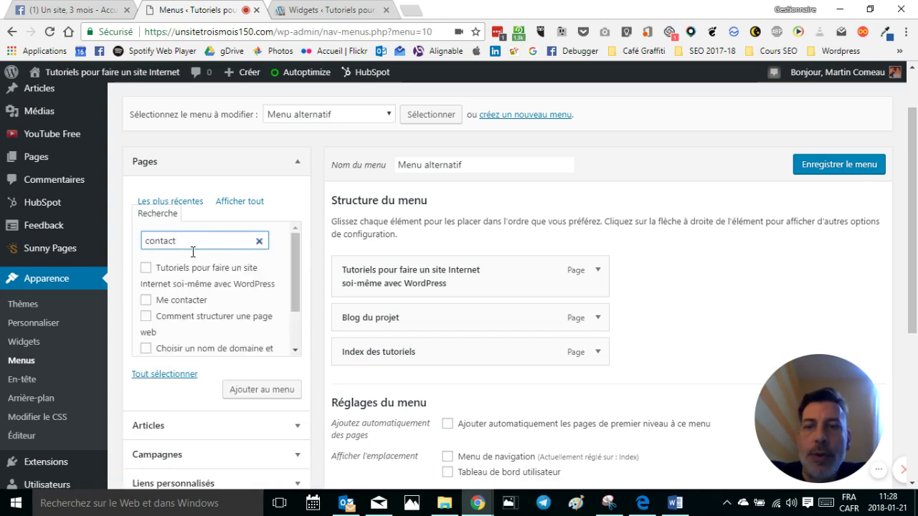
pyautogui.click(146, 301)
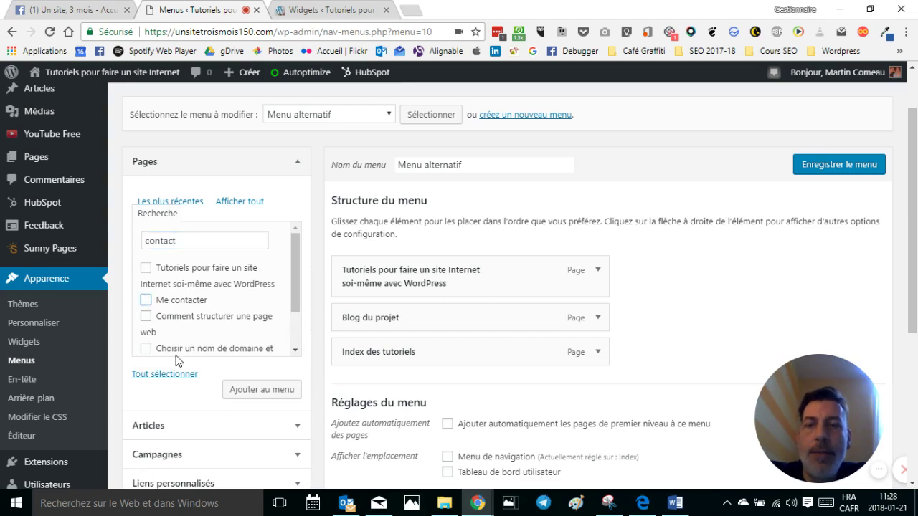
pyautogui.click(251, 391)
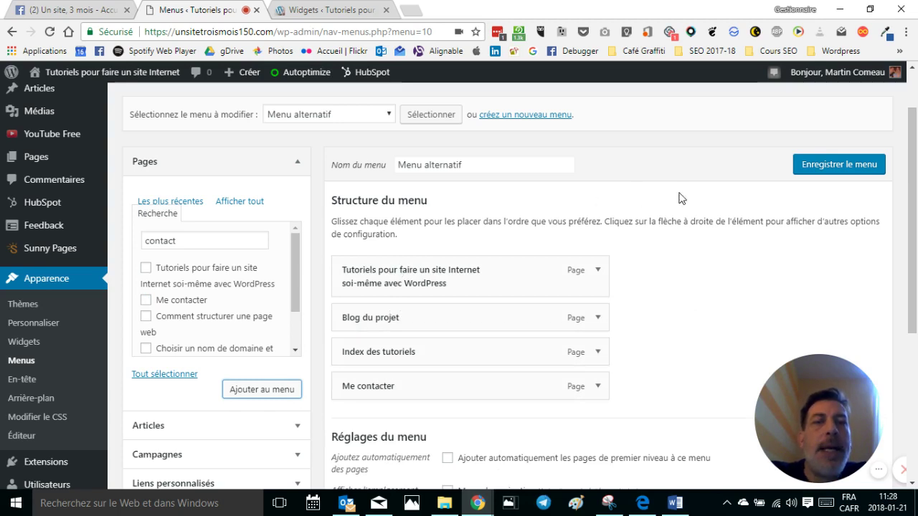
# Step: Save the Menu alternatif and review its structure and settings
pyautogui.click(857, 166)
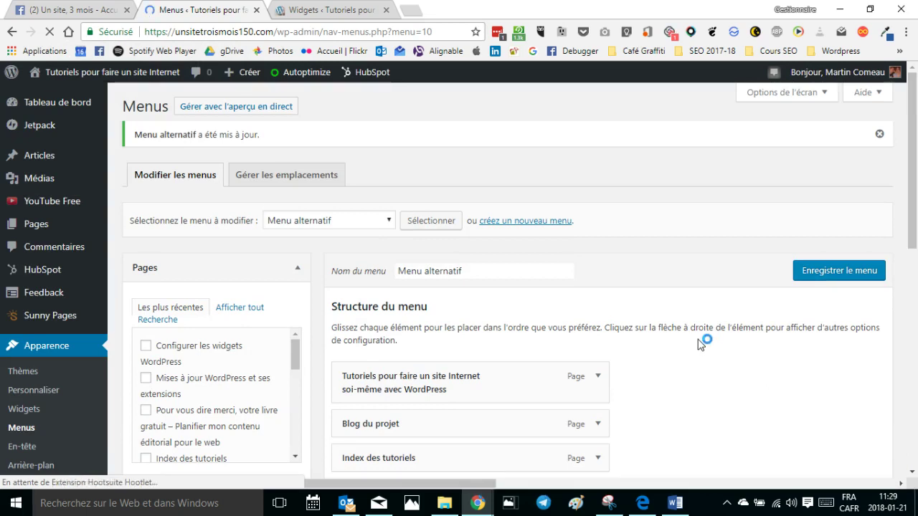
pyautogui.scroll(-2, 700, 344)
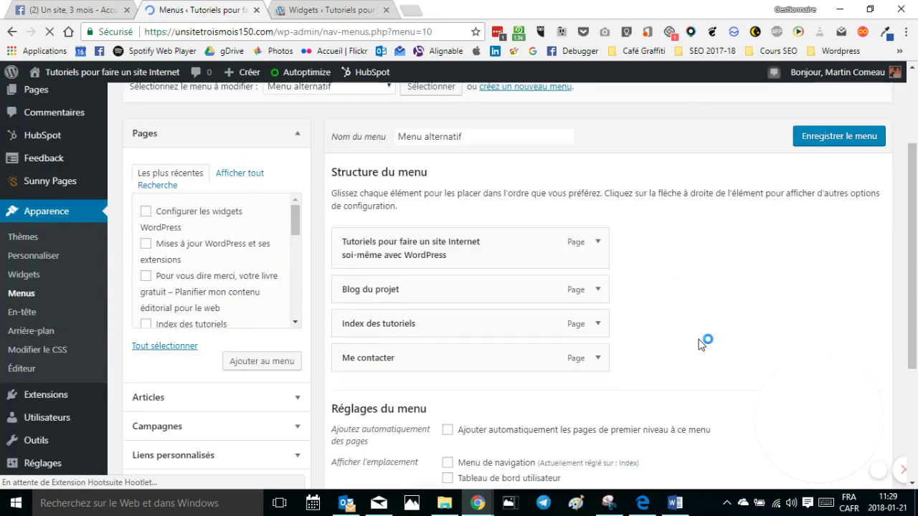
pyautogui.scroll(-1, 767, 326)
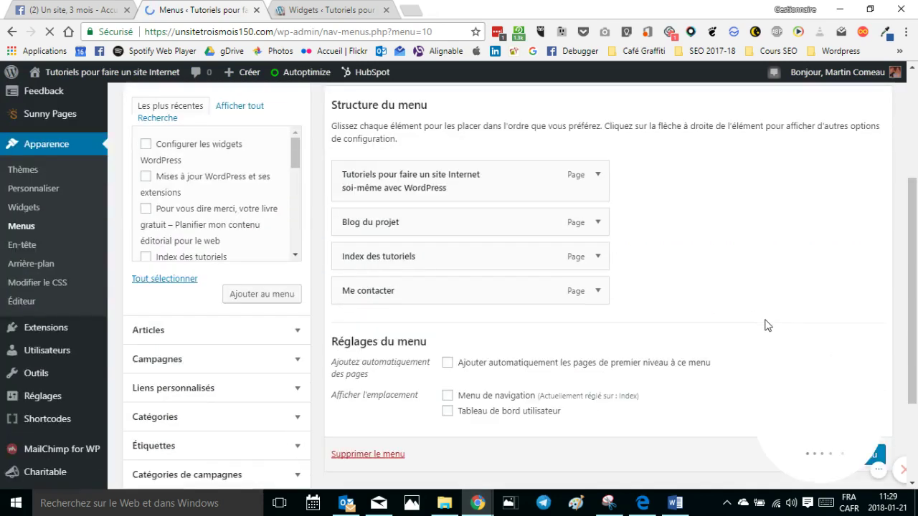
pyautogui.scroll(2, 771, 325)
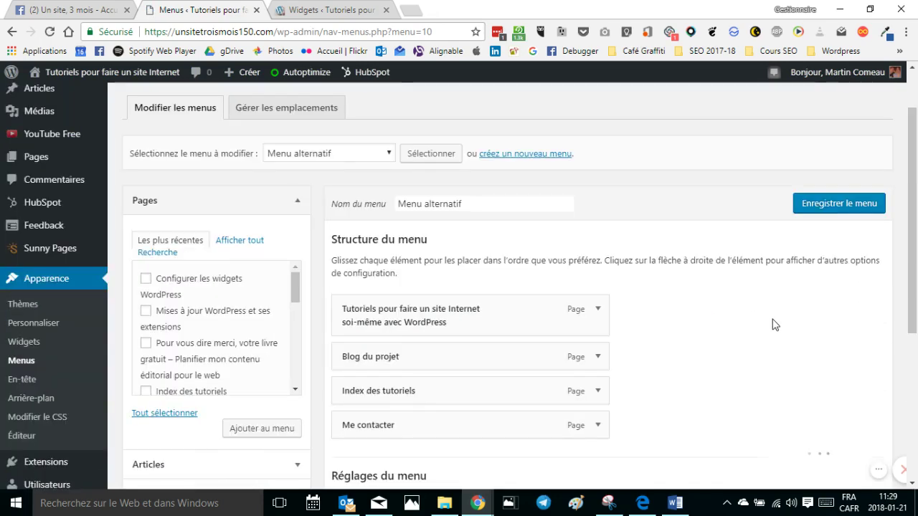
pyautogui.scroll(1, 772, 325)
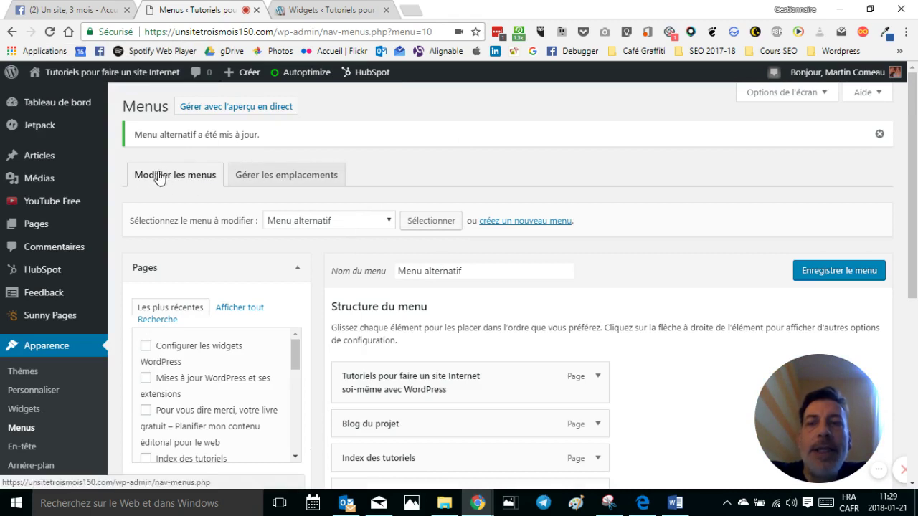
# Step: Assign Menu alternatif to the theme's "Menu de navigation" location and save the location changes
pyautogui.click(281, 179)
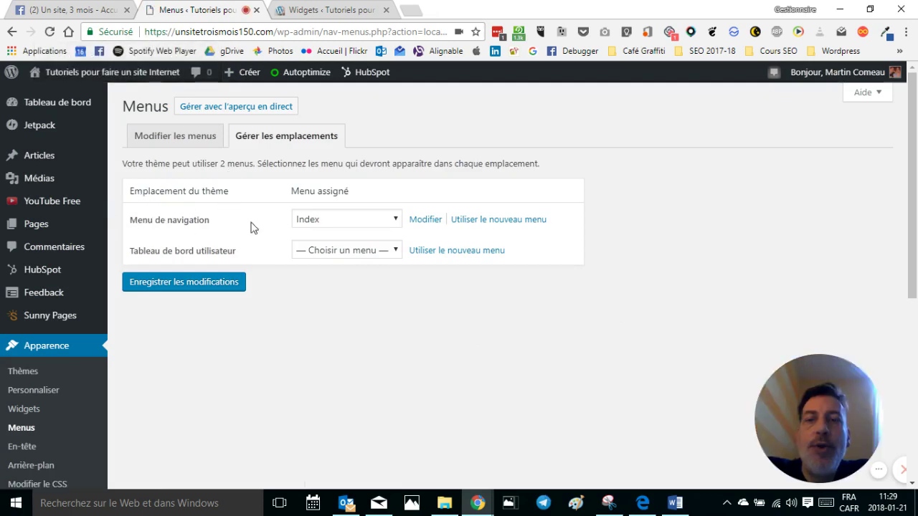
pyautogui.click(363, 223)
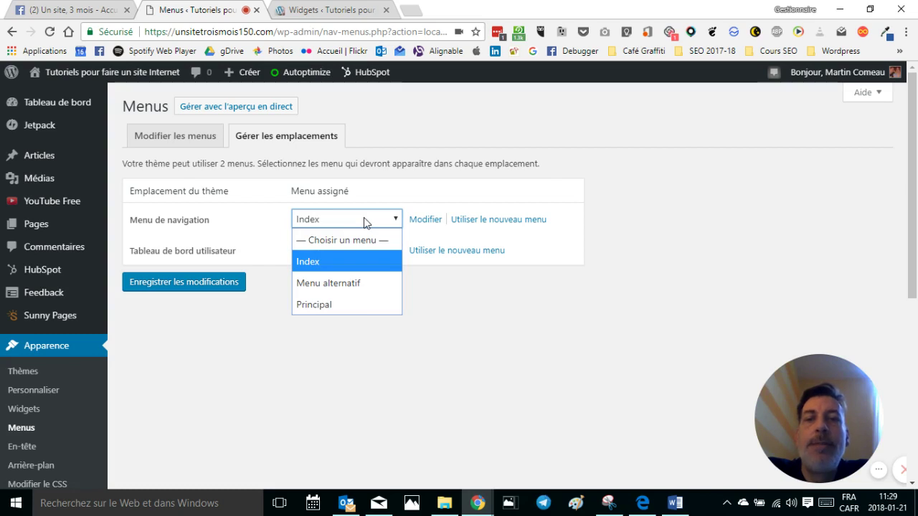
pyautogui.click(348, 286)
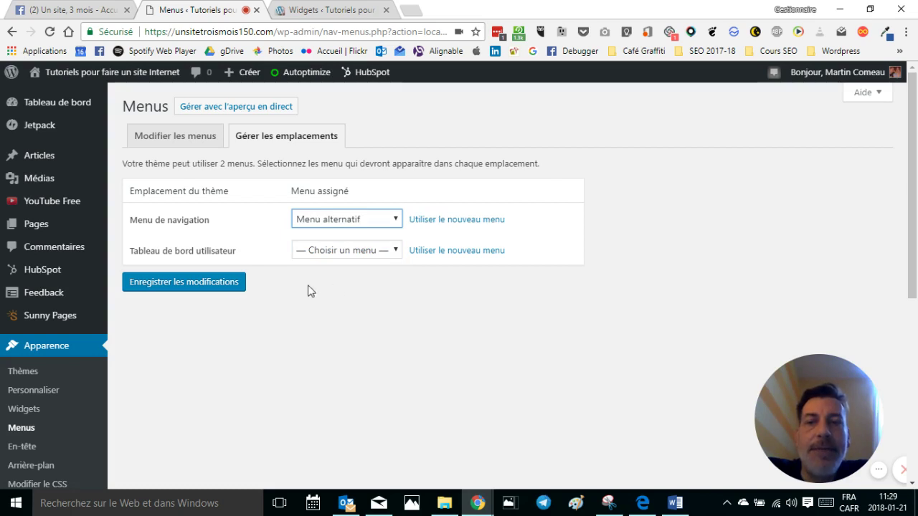
pyautogui.click(173, 284)
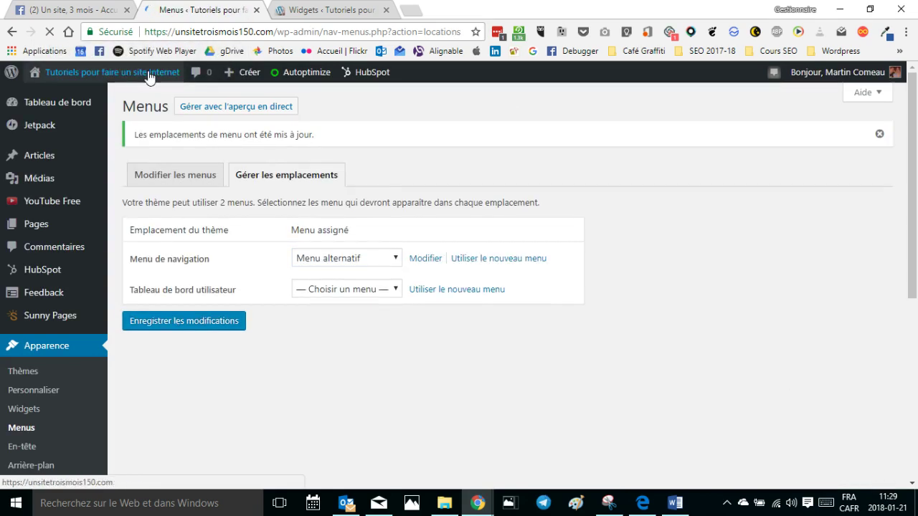
# Step: Open the site's home page in a new browser tab and check its navigation menu
pyautogui.rightClick(149, 78)
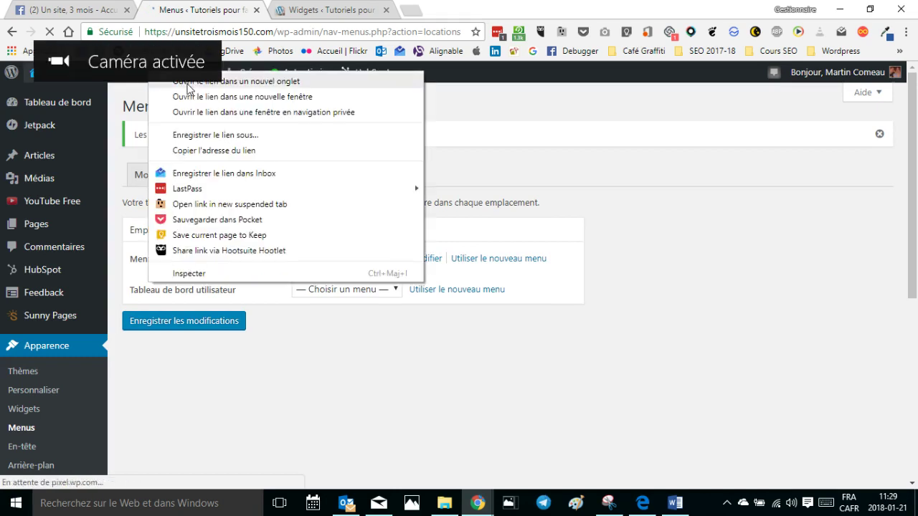
pyautogui.click(282, 84)
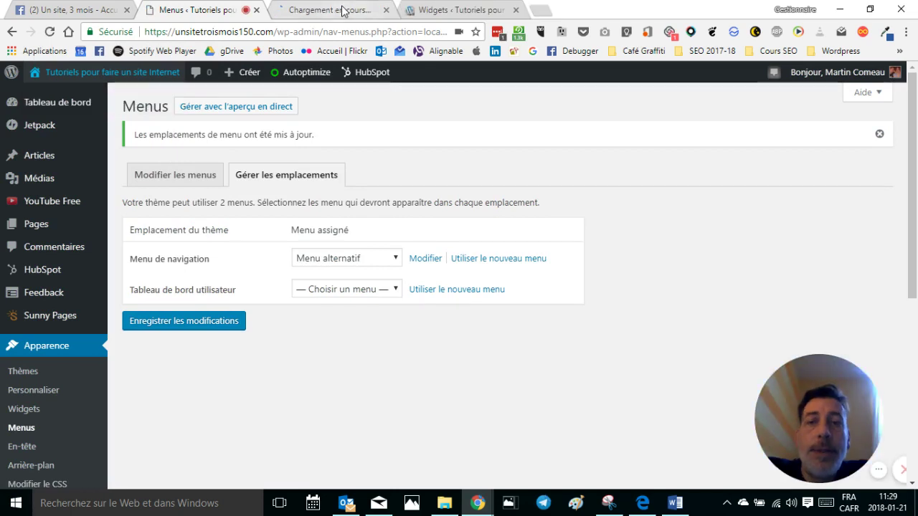
pyautogui.click(342, 10)
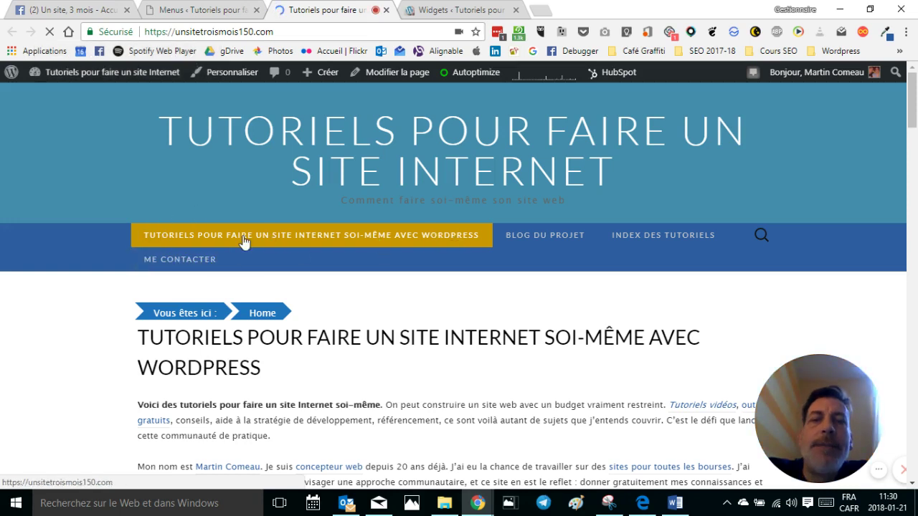
pyautogui.click(672, 236)
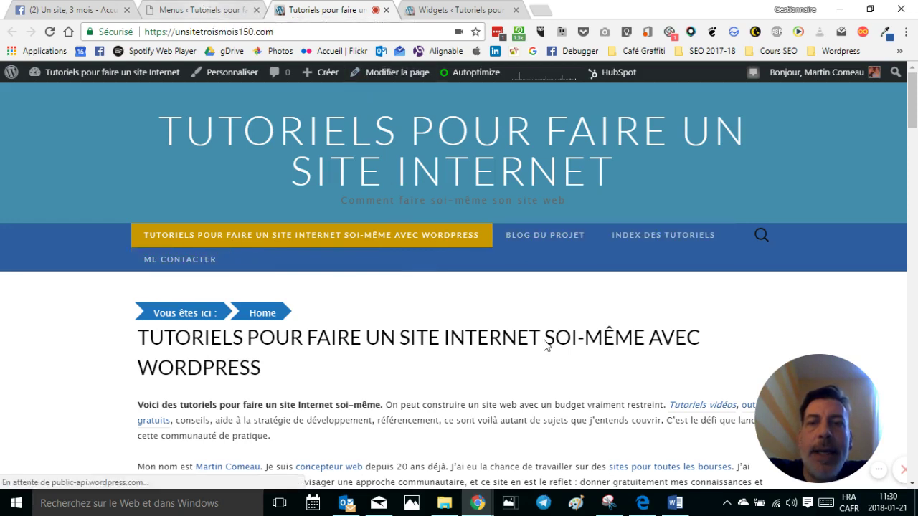
# Step: Return to editing the Menu alternatif, open the first item's settings, and compare its navigation title with the live site's menu
pyautogui.click(222, 10)
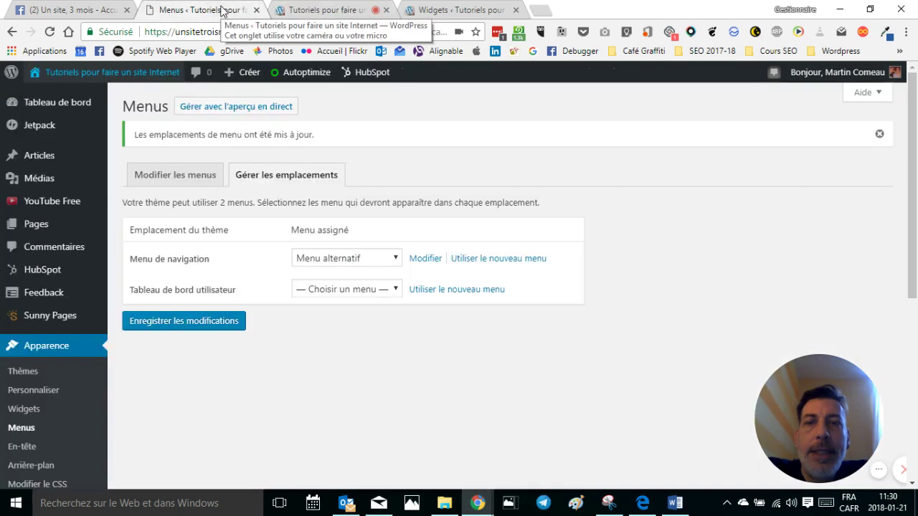
pyautogui.click(156, 178)
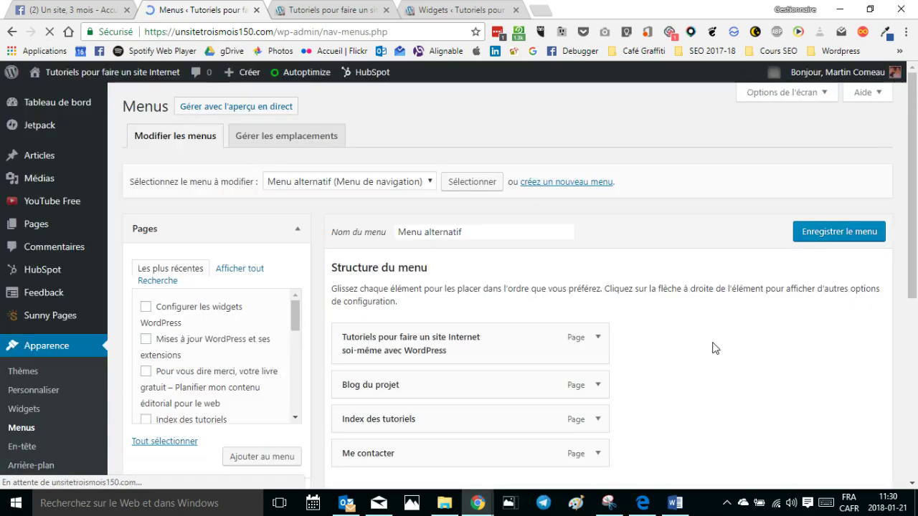
pyautogui.scroll(-1, 714, 347)
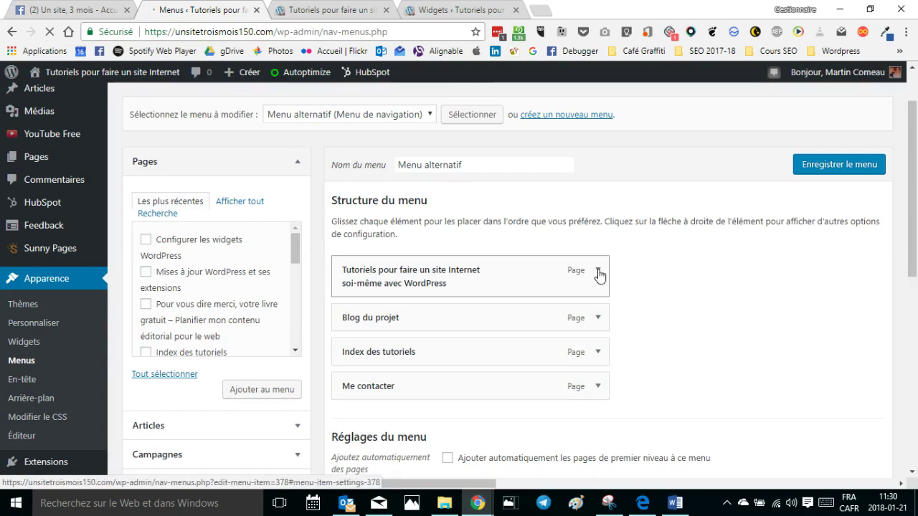
pyautogui.click(598, 274)
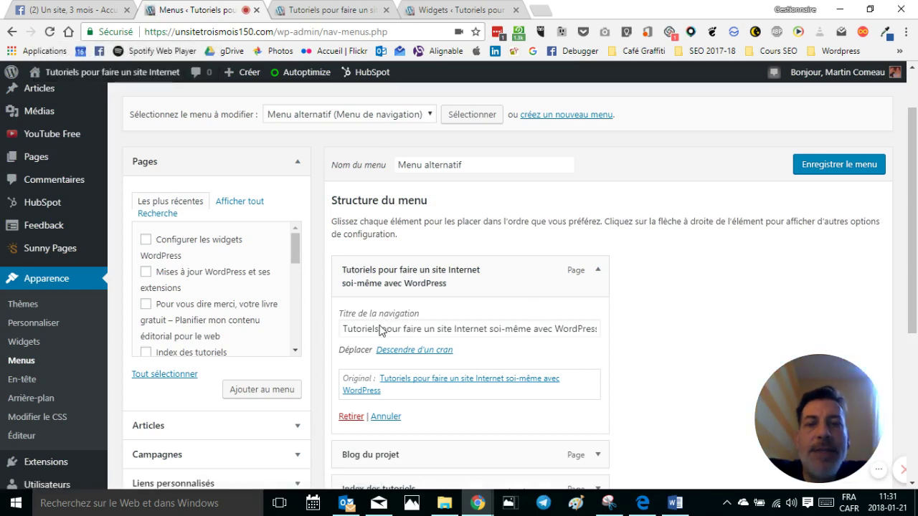
pyautogui.scroll(-1, 380, 329)
pyautogui.moveTo(381, 262); pyautogui.dragTo(643, 261)
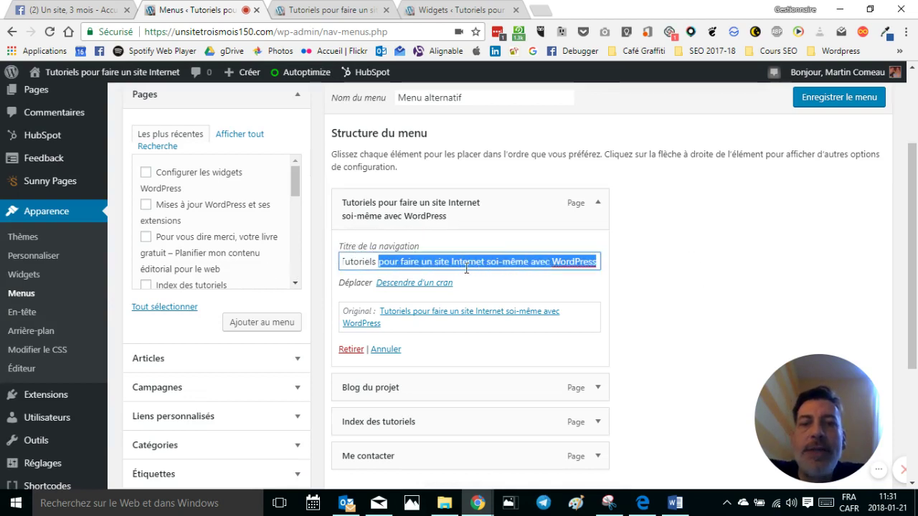
pyautogui.click(300, 12)
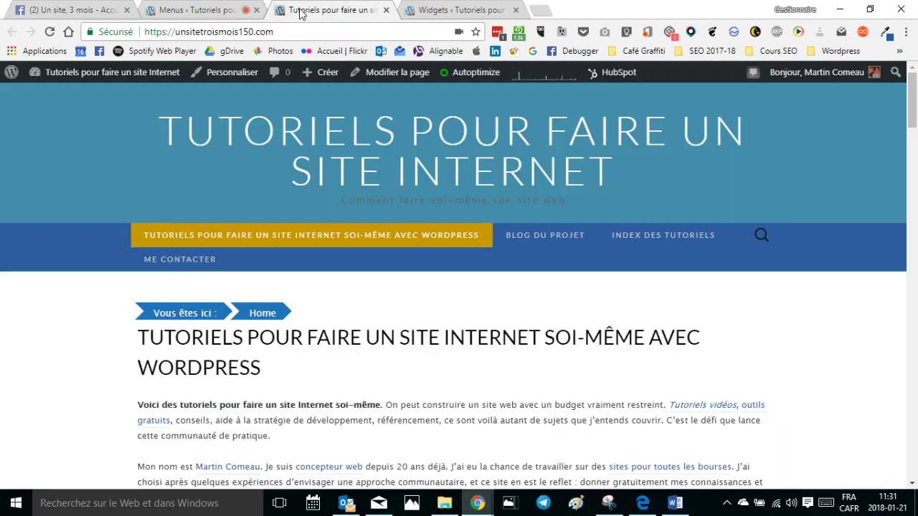
pyautogui.click(199, 12)
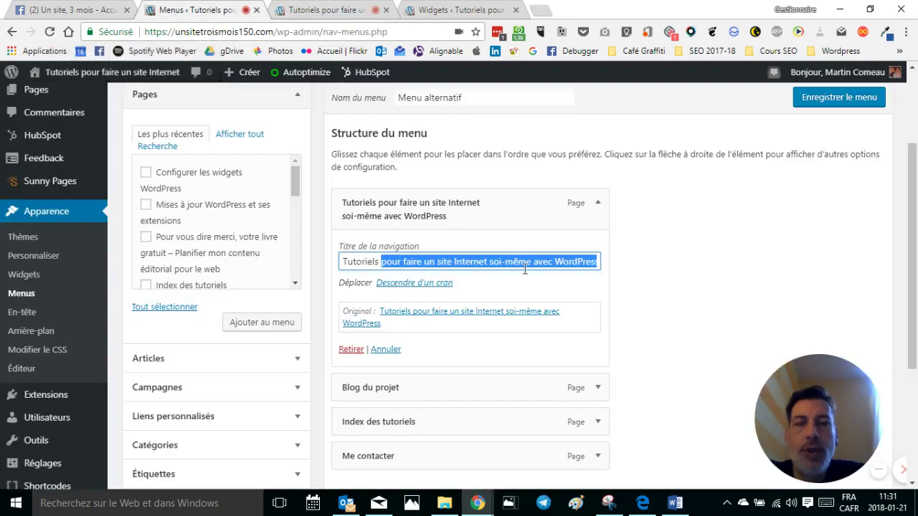
# Step: Shorten the first menu item's navigation title to "Tutoriels", save the menu, and check it on the live site
pyautogui.click(599, 204)
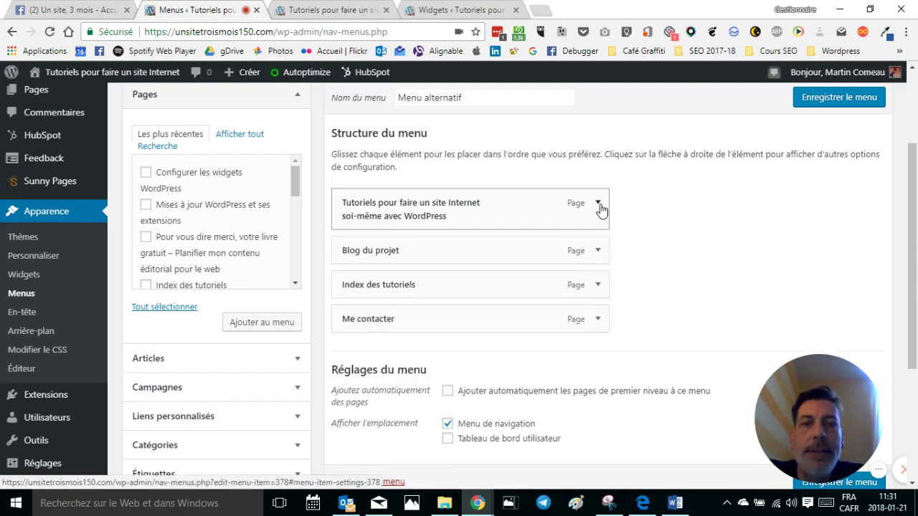
pyautogui.click(598, 204)
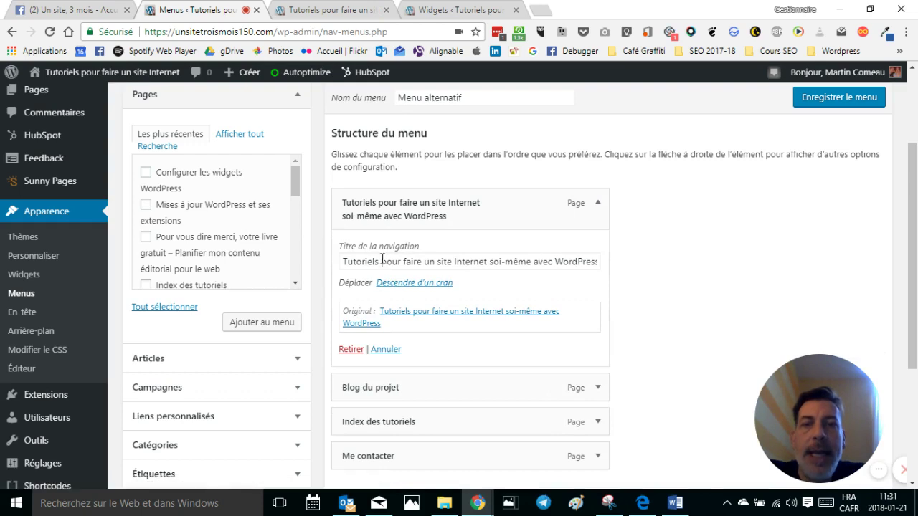
pyautogui.moveTo(382, 261); pyautogui.dragTo(639, 262)
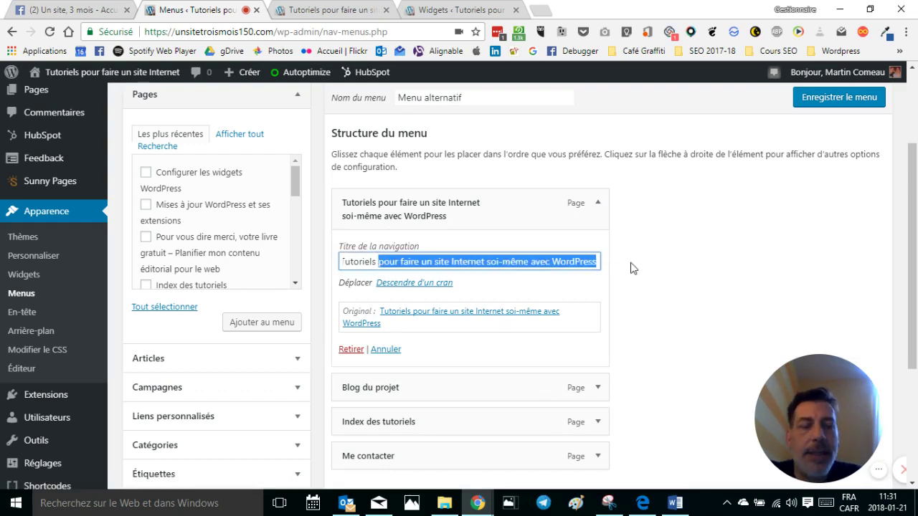
pyautogui.press('BackSpace')
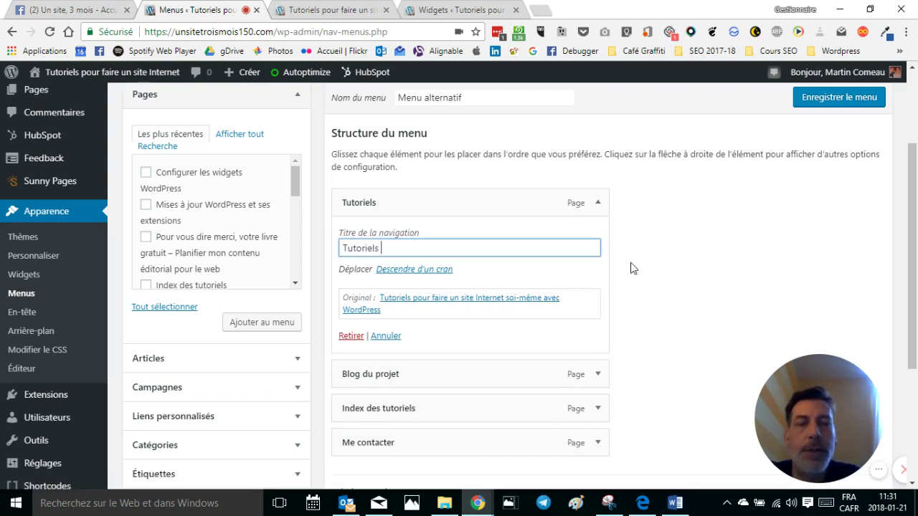
pyautogui.press('BackSpace')
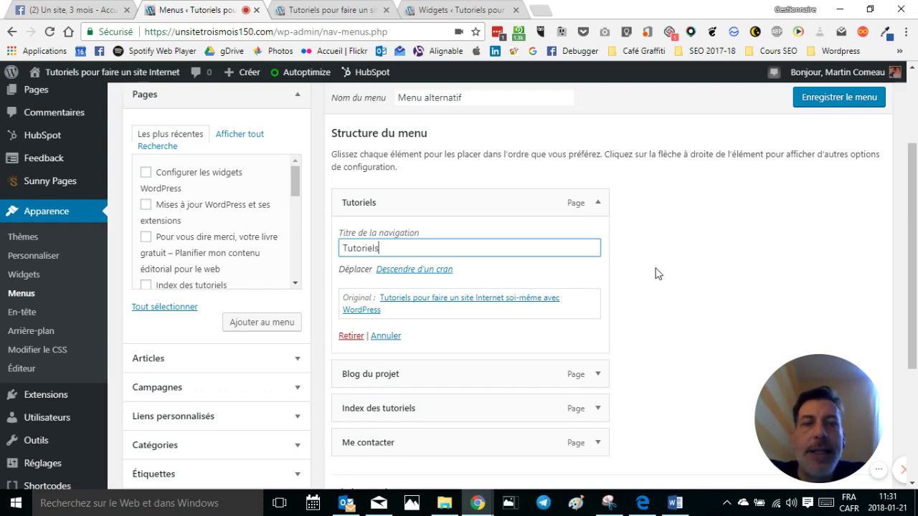
pyautogui.click(654, 274)
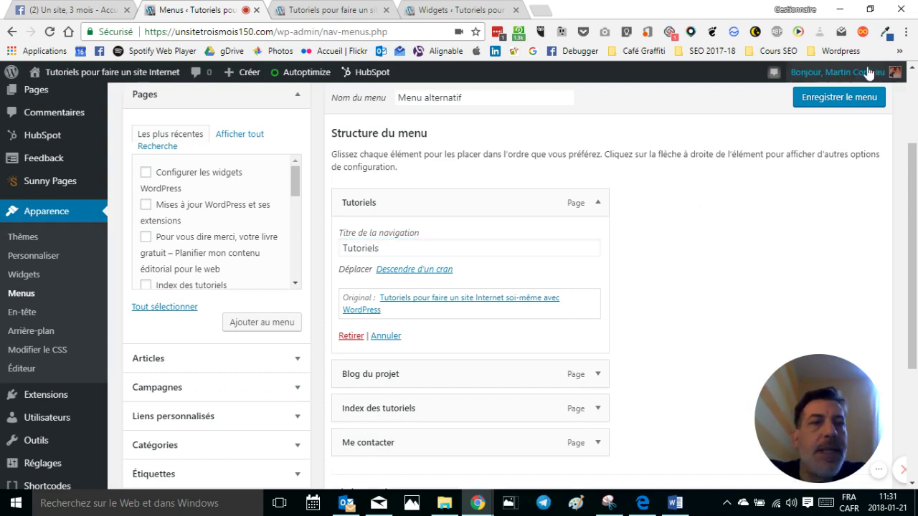
pyautogui.click(846, 101)
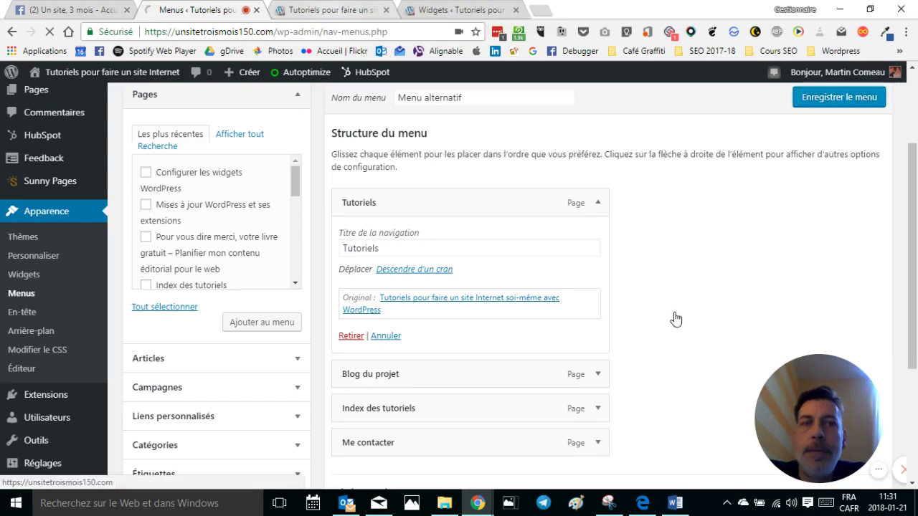
pyautogui.hotkey('ctrl', 'Tab')
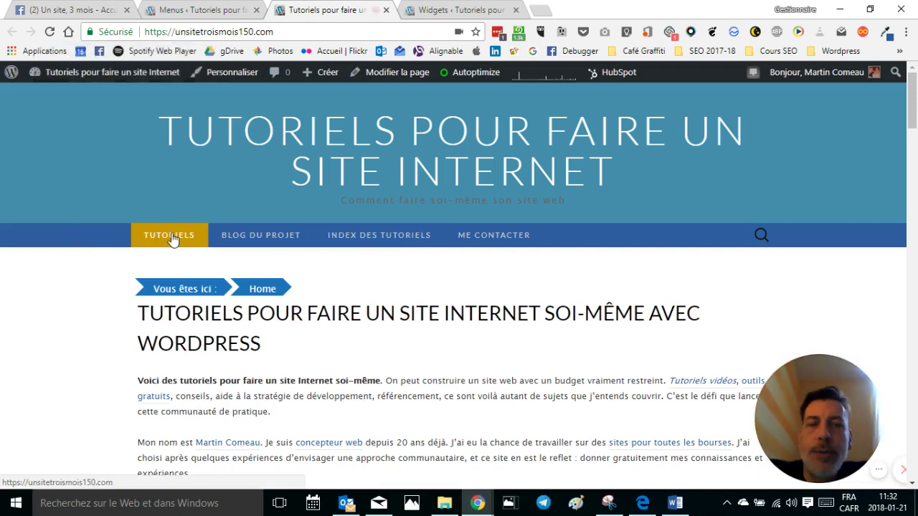
# Step: Return to editing Menu alternatif and add the page "25 choses à faire après avoir installé WordPress" to it
pyautogui.click(228, 14)
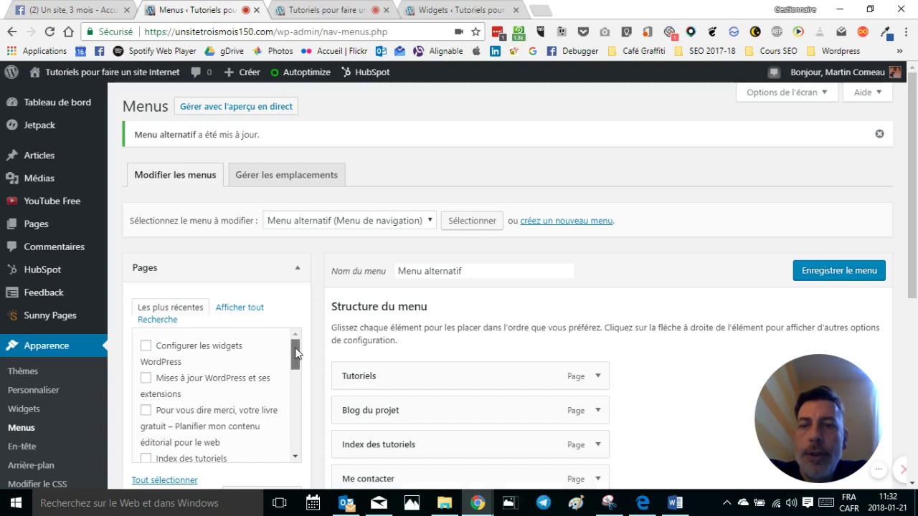
pyautogui.moveTo(295, 353)
pyautogui.mouseDown()
pyautogui.moveTo(295, 390)
pyautogui.moveTo(293, 370)
pyautogui.mouseUp()
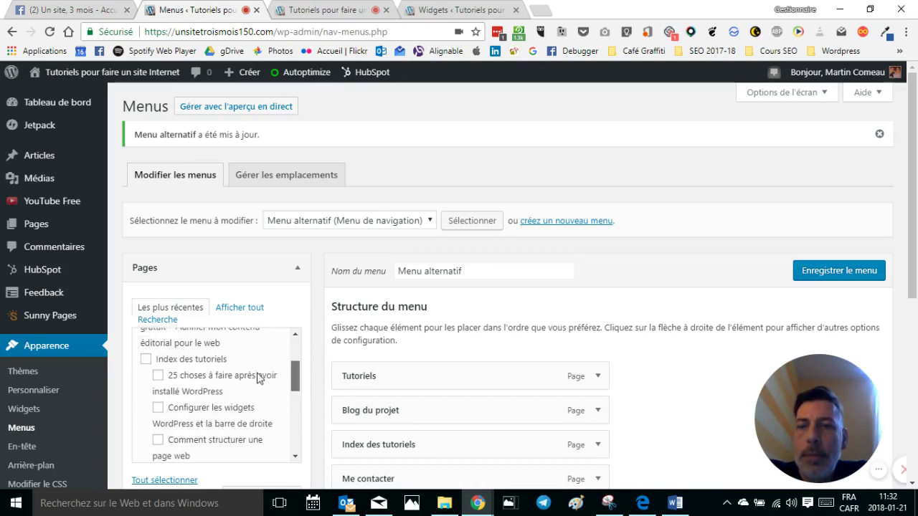
pyautogui.click(158, 376)
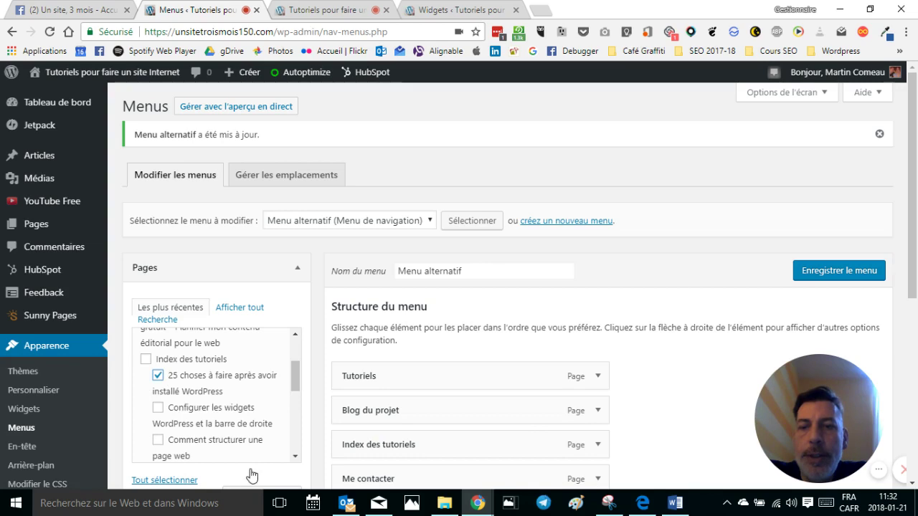
pyautogui.scroll(-1, 251, 475)
pyautogui.scroll(-1, 250, 475)
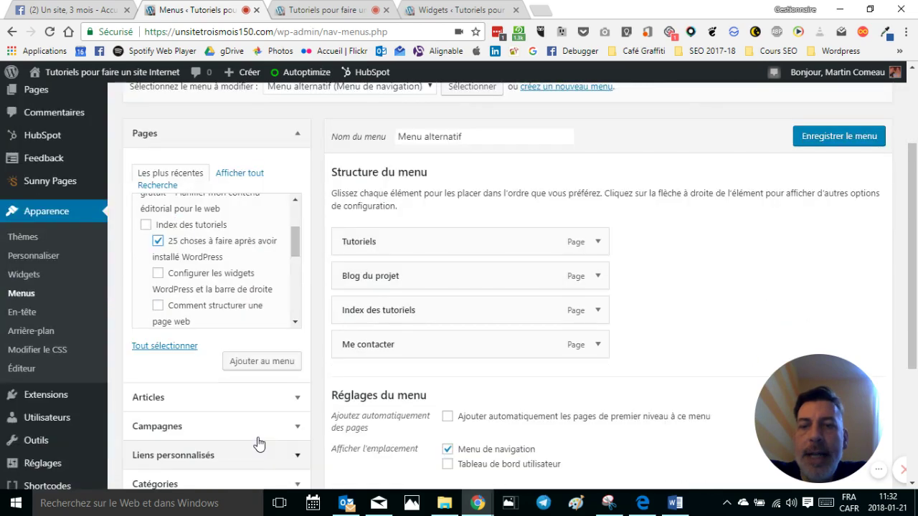
pyautogui.click(251, 368)
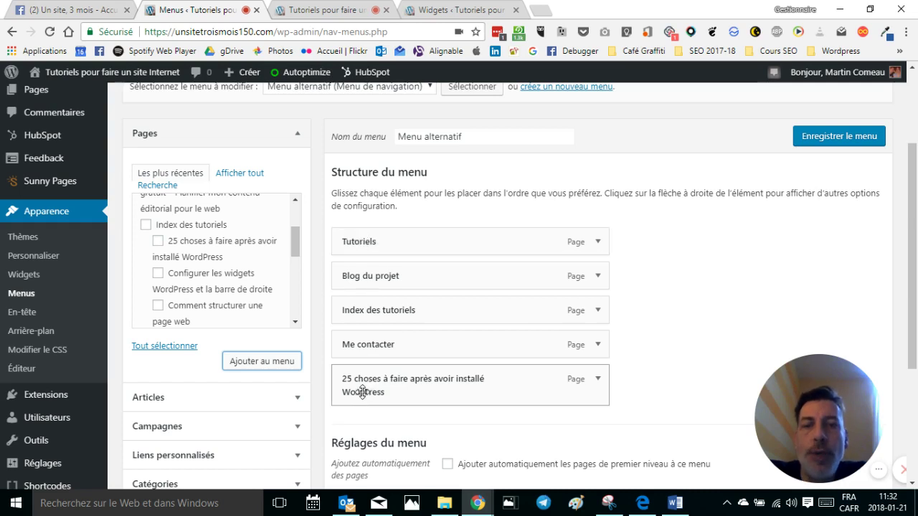
# Step: Nest the "25 choses à faire après avoir installé WordPress" item as a sub-item directly under Tutoriels and save the menu
pyautogui.moveTo(361, 371); pyautogui.dragTo(386, 290)
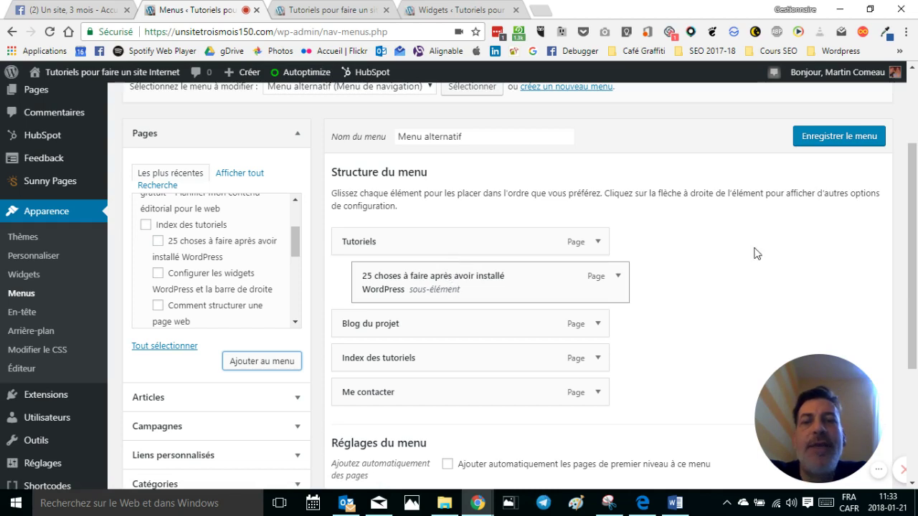
pyautogui.click(809, 138)
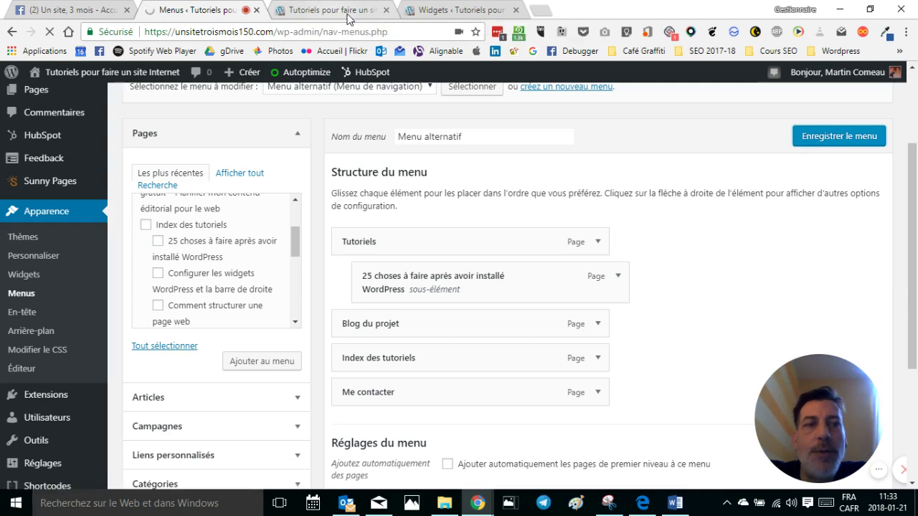
# Step: On the live site, clear the Autoptimize cache and check the submenu under Tutoriels
pyautogui.hotkey('ctrl', 'Tab')
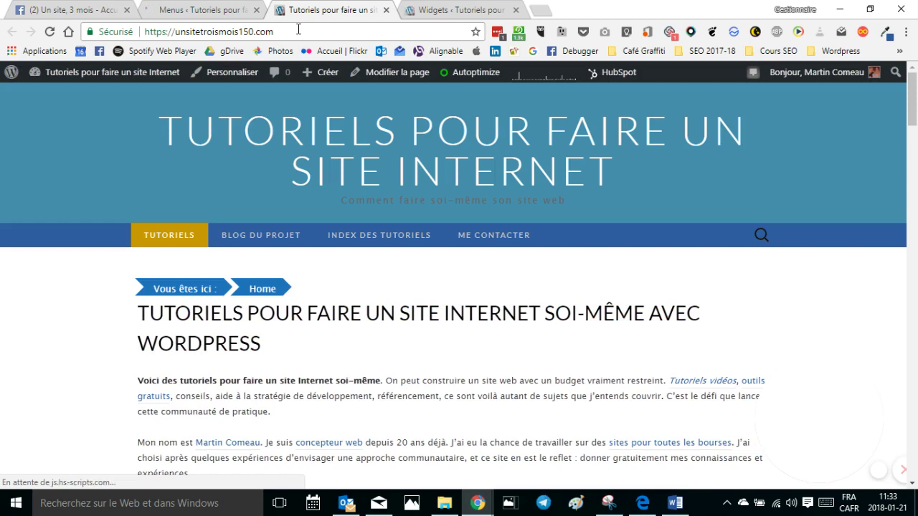
pyautogui.click(298, 30)
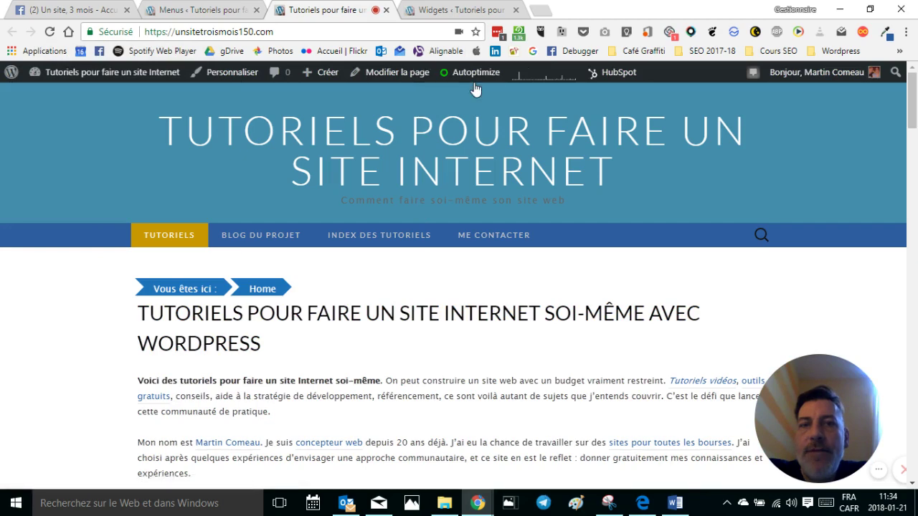
pyautogui.moveTo(477, 74)
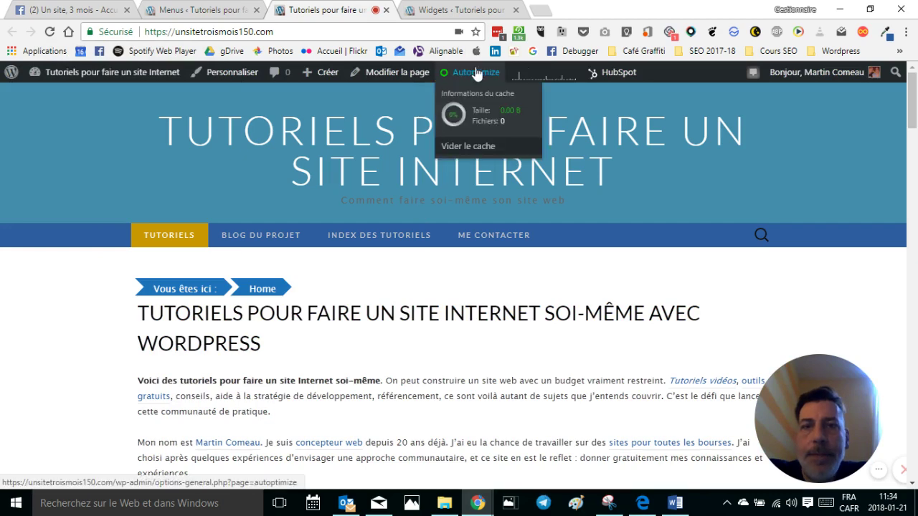
pyautogui.click(479, 146)
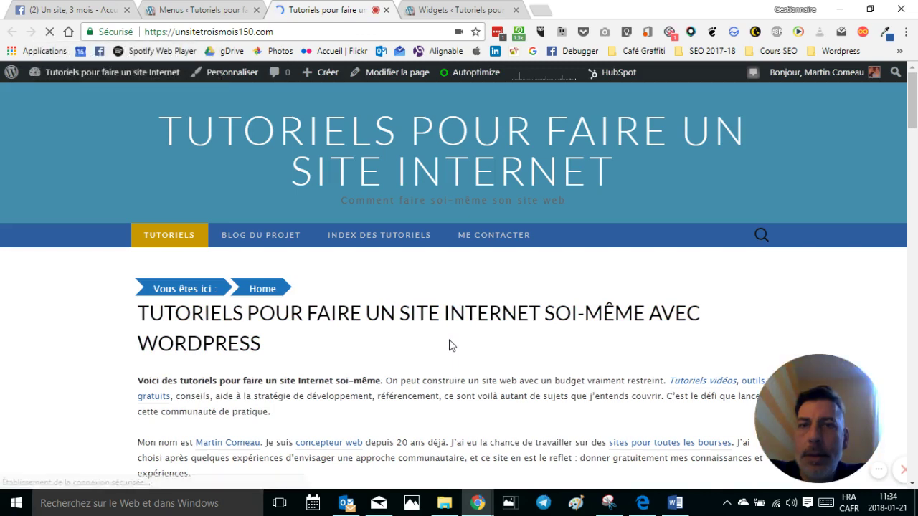
pyautogui.moveTo(185, 239)
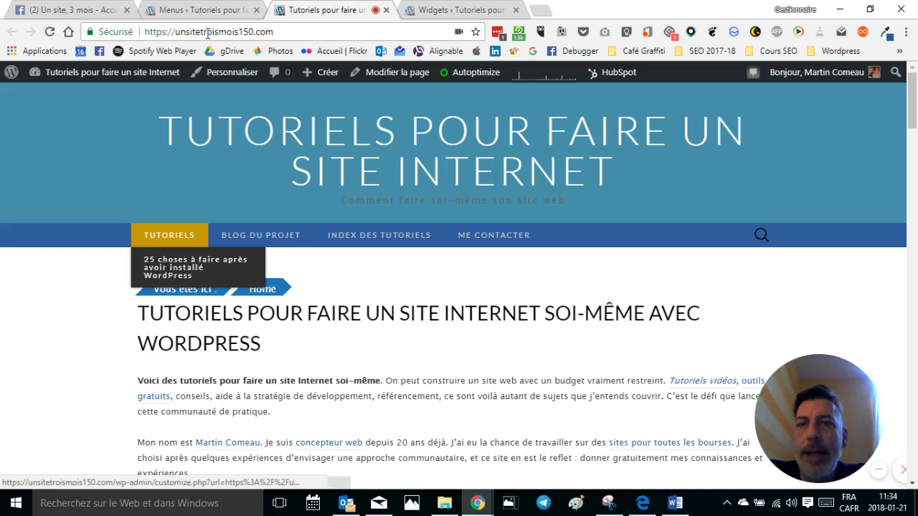
# Step: Back in the menu editor, set the Tutoriels sub-item's navigation title to "À faire après avoir installé WordPress" and save the menu
pyautogui.click(232, 72)
pyautogui.hotkey('ctrl', 'shift', 'Tab')
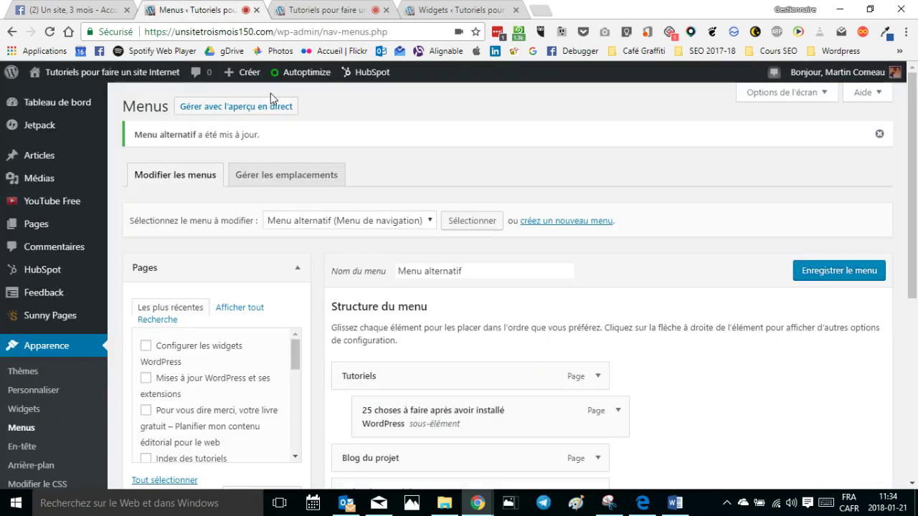
pyautogui.scroll(-3, 693, 380)
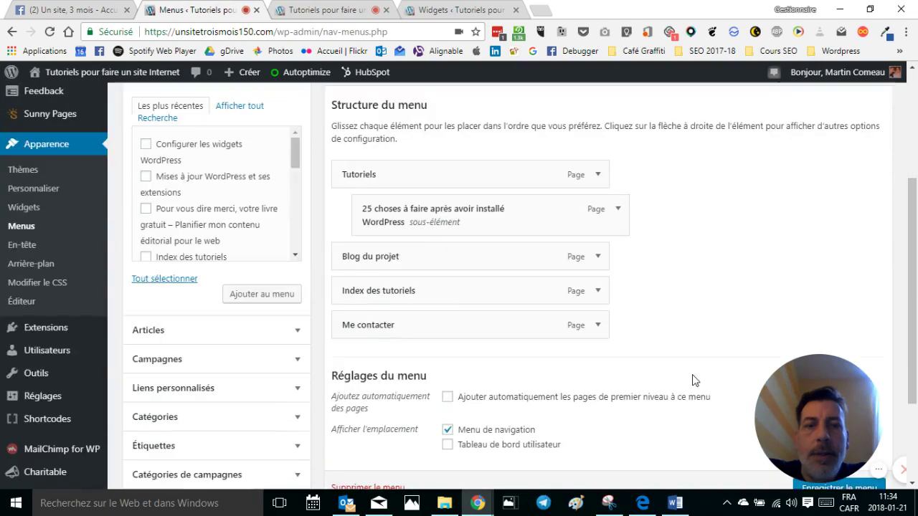
pyautogui.moveTo(419, 370); pyautogui.dragTo(436, 221)
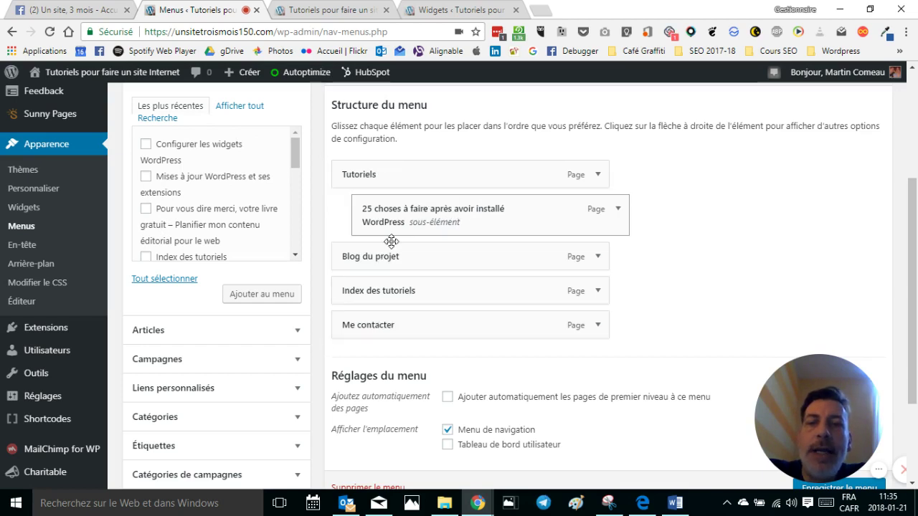
pyautogui.click(618, 210)
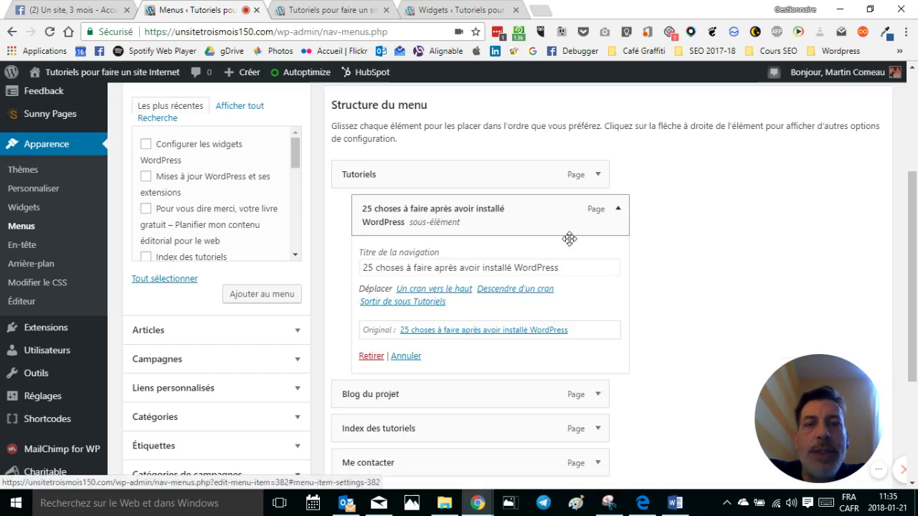
pyautogui.click(501, 266)
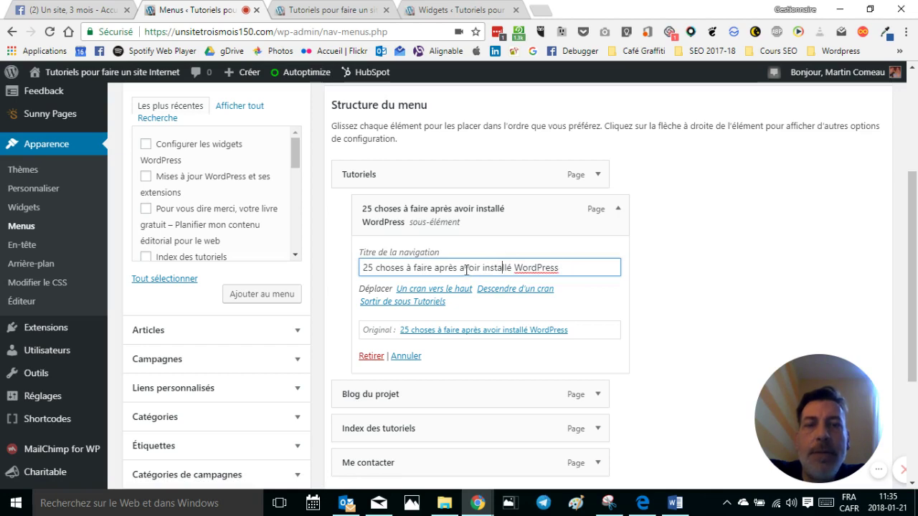
pyautogui.moveTo(431, 272); pyautogui.dragTo(351, 273)
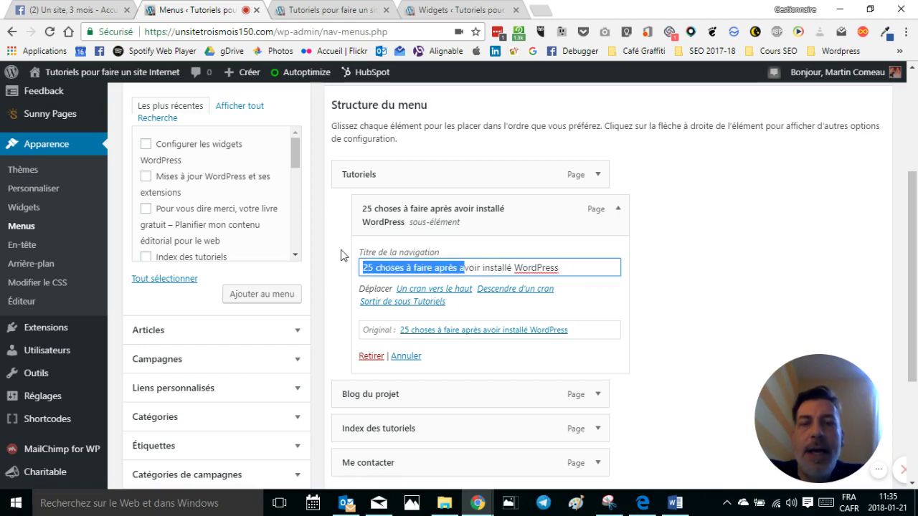
pyautogui.write('À faire ')
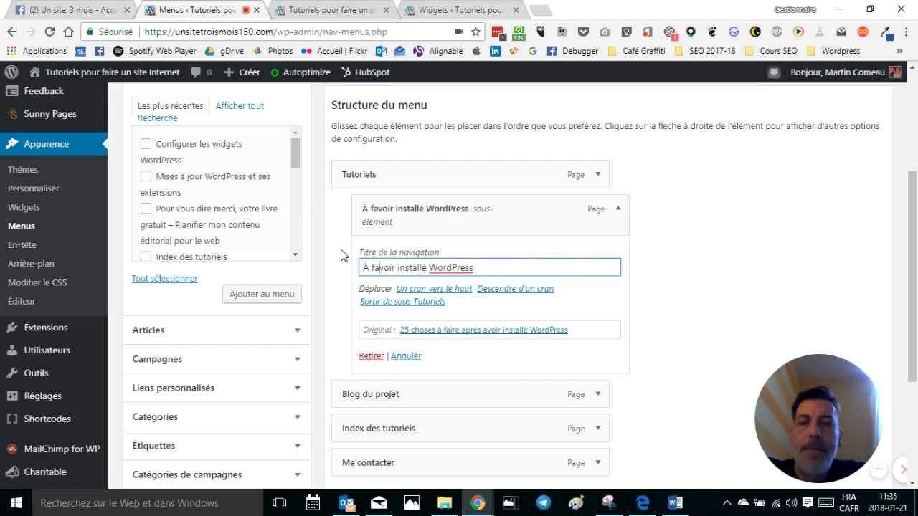
pyautogui.write('après a')
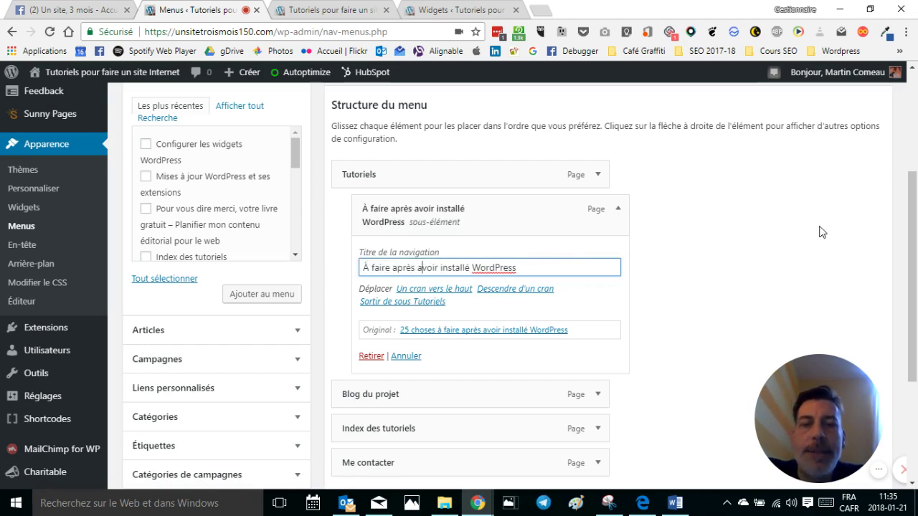
pyautogui.scroll(1, 841, 264)
pyautogui.scroll(1, 840, 262)
pyautogui.click(836, 206)
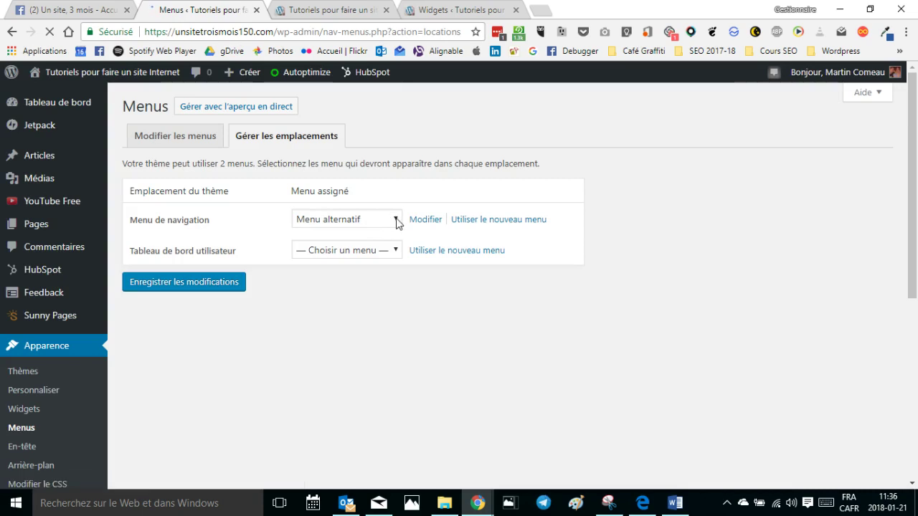
# Step: Assign the Principal menu to the "Menu de navigation" location, save the changes, and check the live site's navigation
pyautogui.click(396, 220)
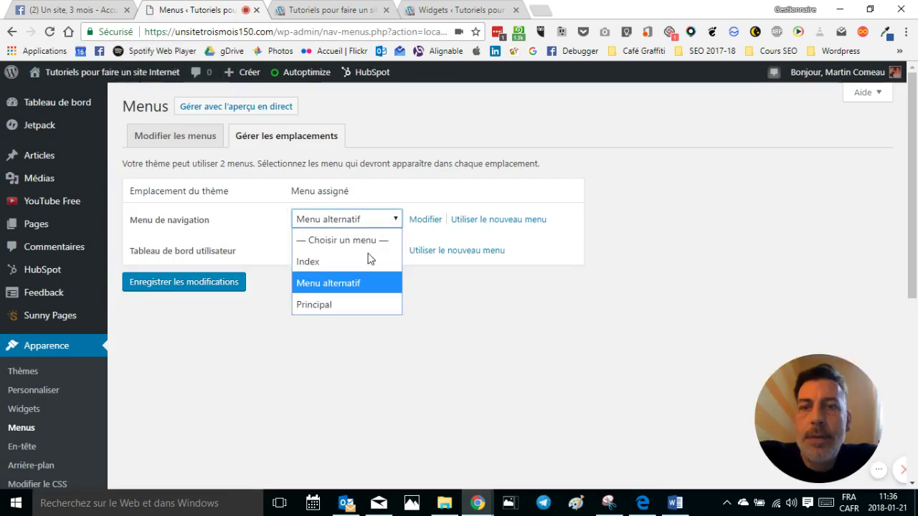
pyautogui.click(321, 304)
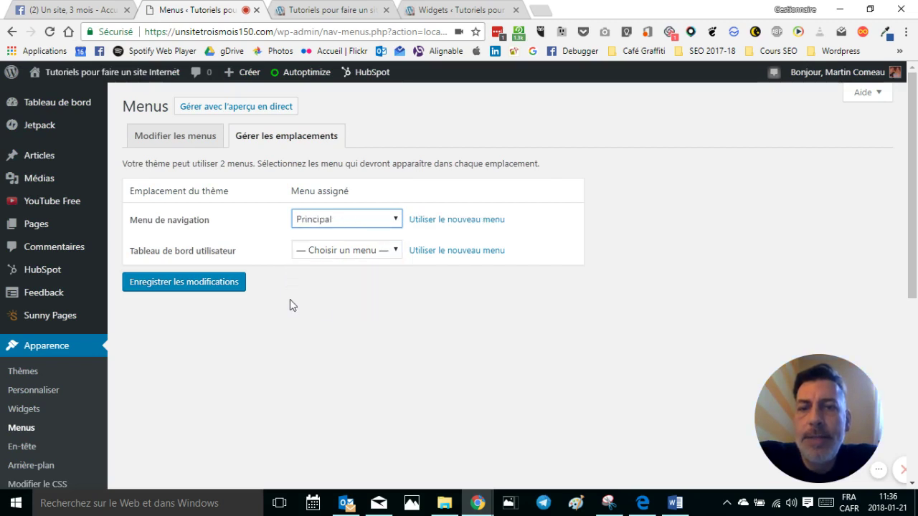
pyautogui.click(213, 285)
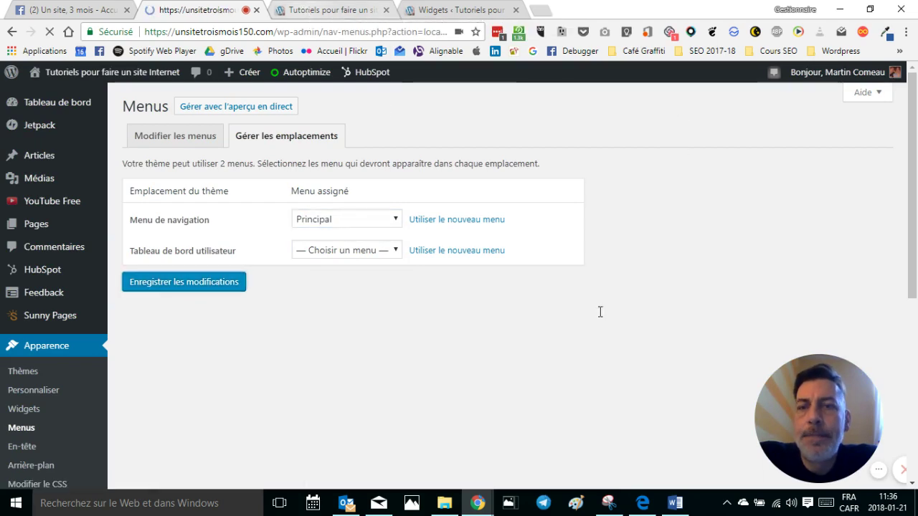
pyautogui.click(296, 4)
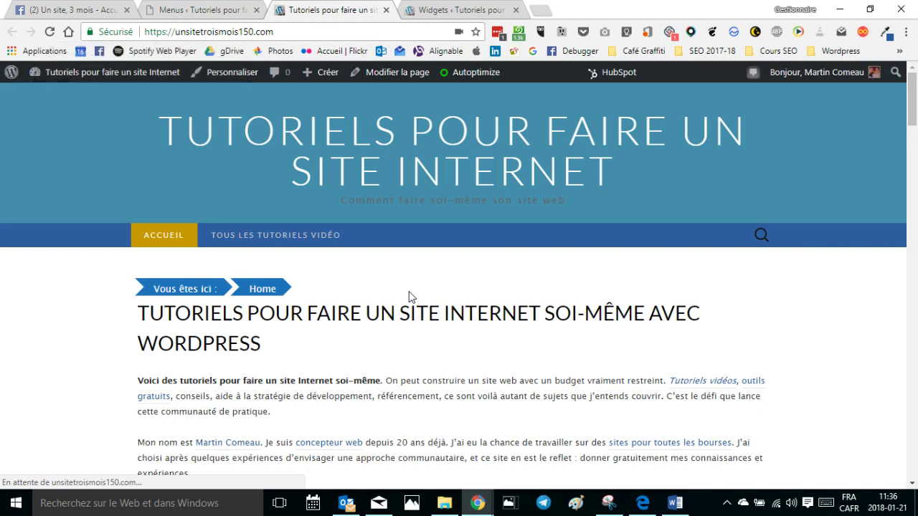
# Step: Return to the menu locations, assign the Index menu to "Menu de navigation", and save the changes
pyautogui.click(185, 13)
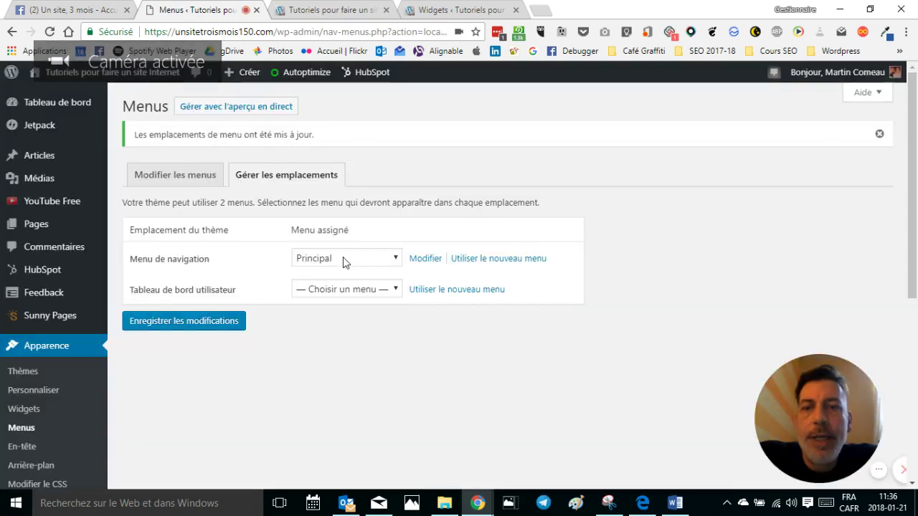
pyautogui.click(343, 260)
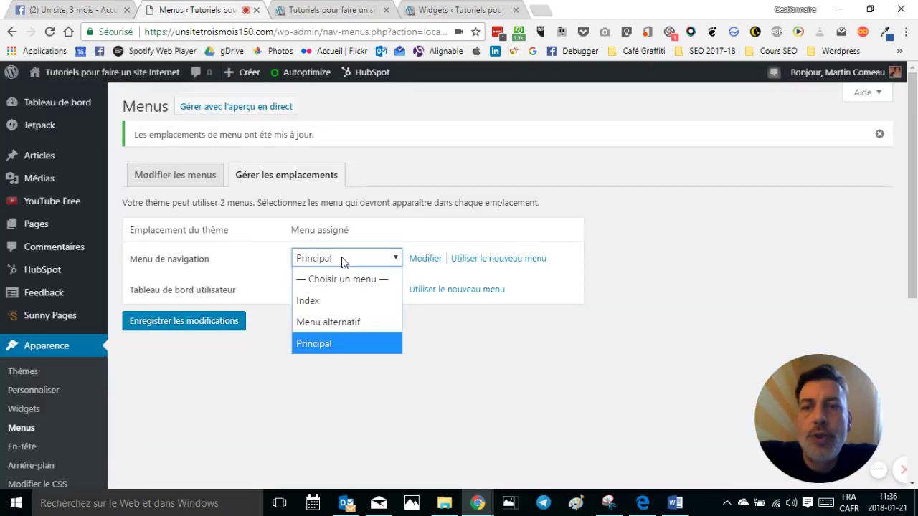
pyautogui.click(309, 300)
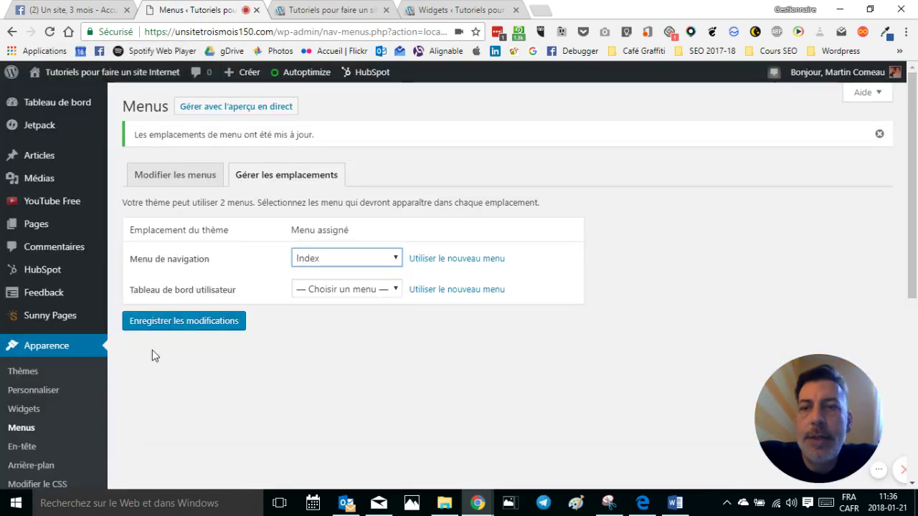
pyautogui.click(163, 325)
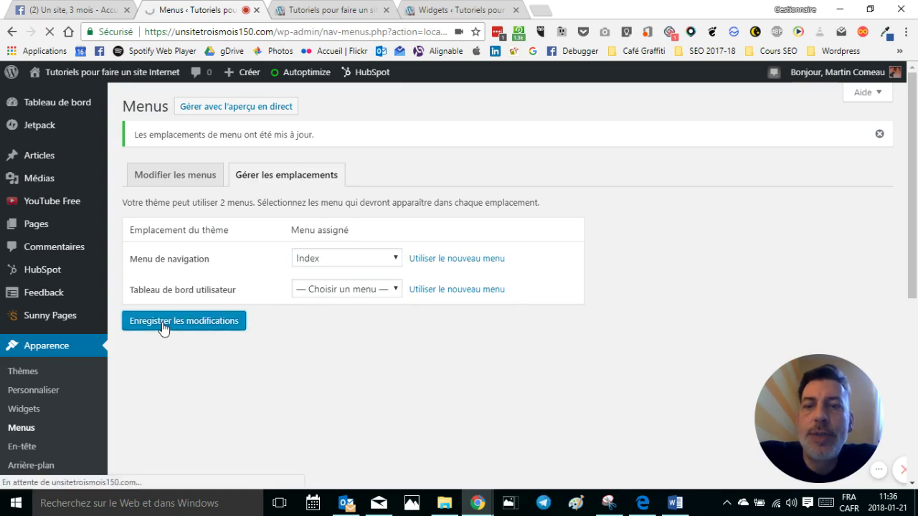
# Step: Reload the live home page, clear the Autoptimize cache, and refresh the page to check its navigation menu
pyautogui.click(335, 8)
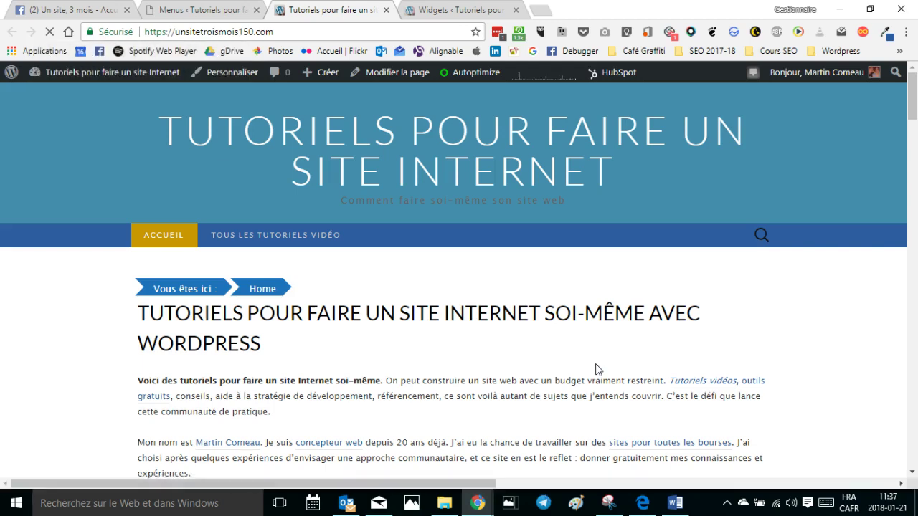
pyautogui.click(281, 33)
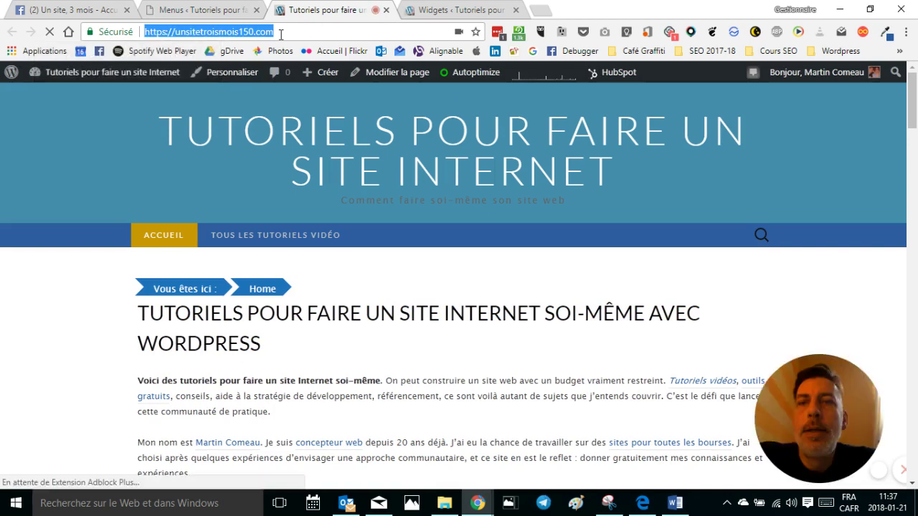
pyautogui.press('Return')
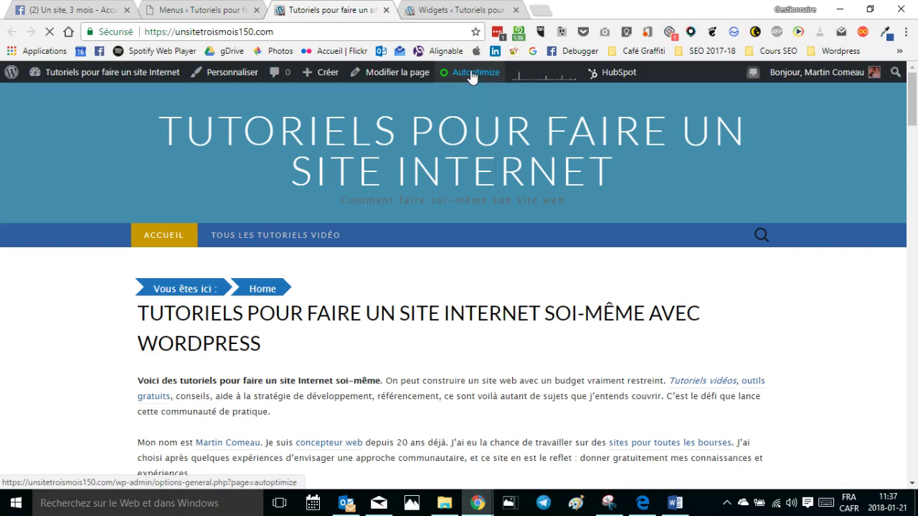
pyautogui.moveTo(471, 77)
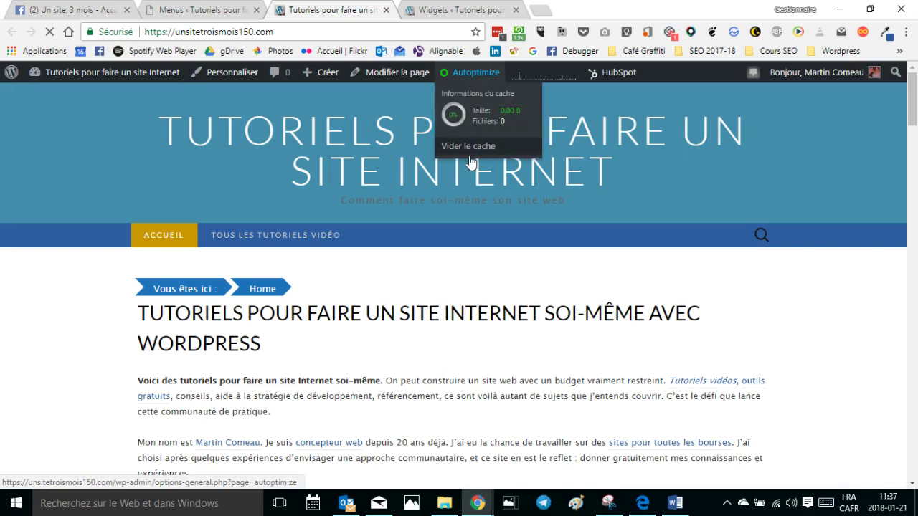
pyautogui.click(471, 147)
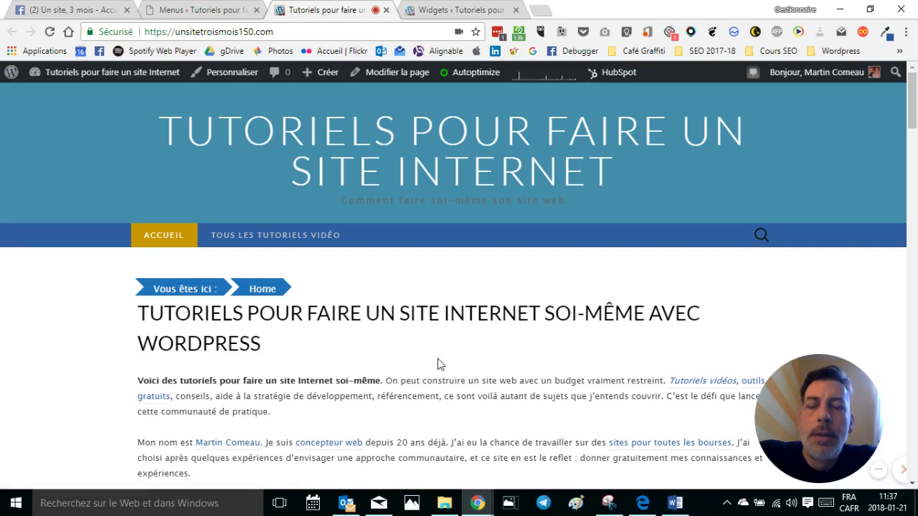
pyautogui.press('F5')
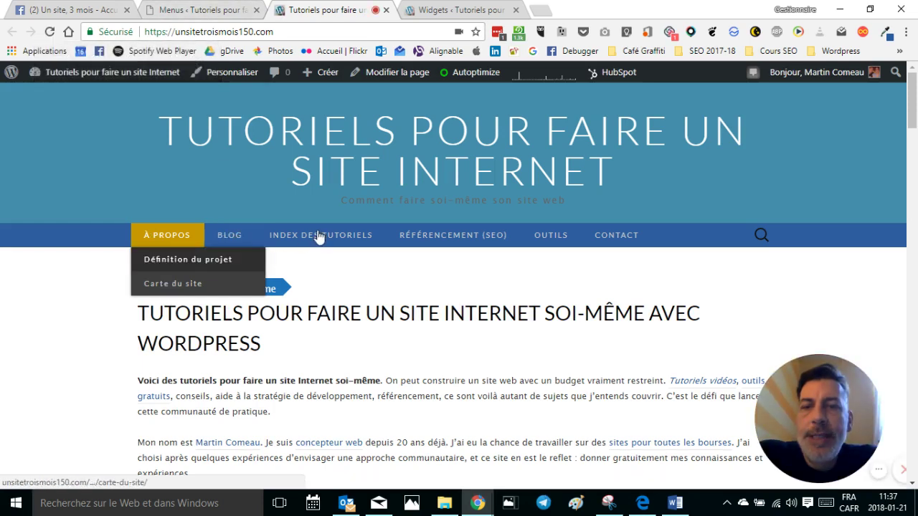
# Step: Check the "Index des tutoriels" submenu on the live site, and load the Index menu in the menu editor
pyautogui.moveTo(311, 242)
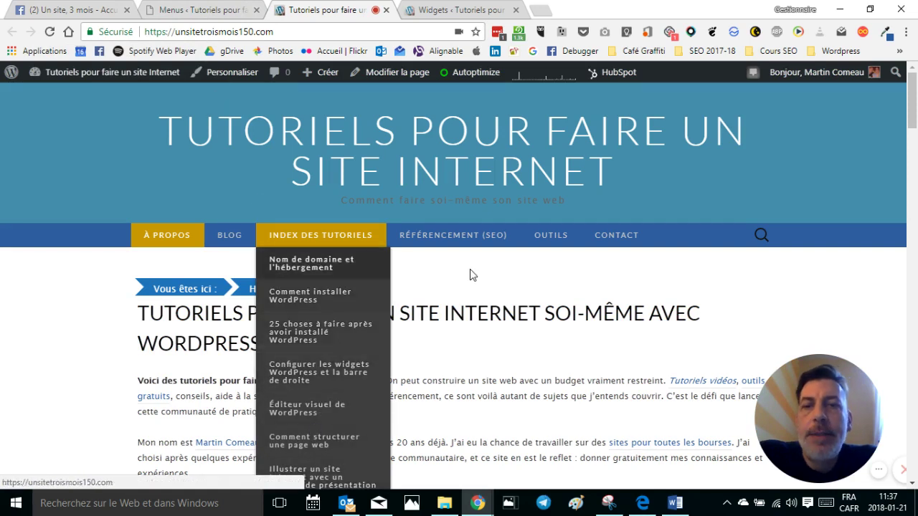
pyautogui.click(461, 238)
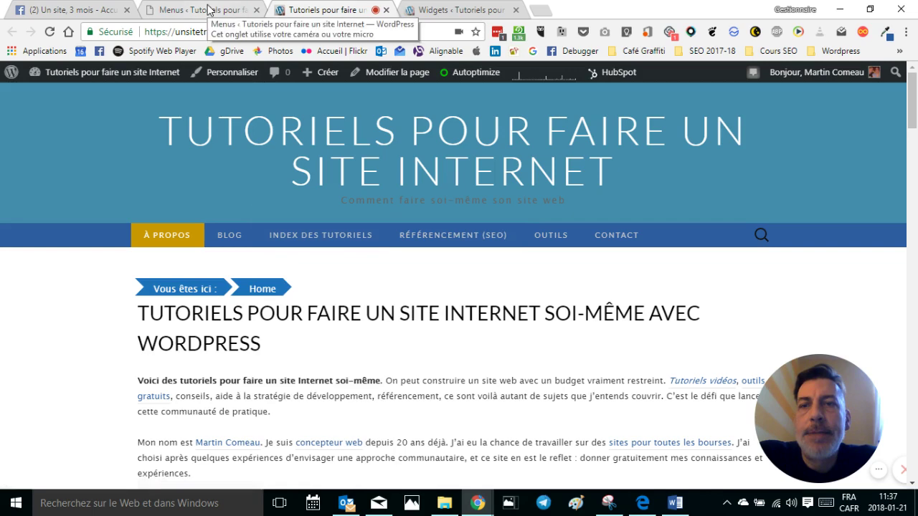
pyautogui.click(208, 9)
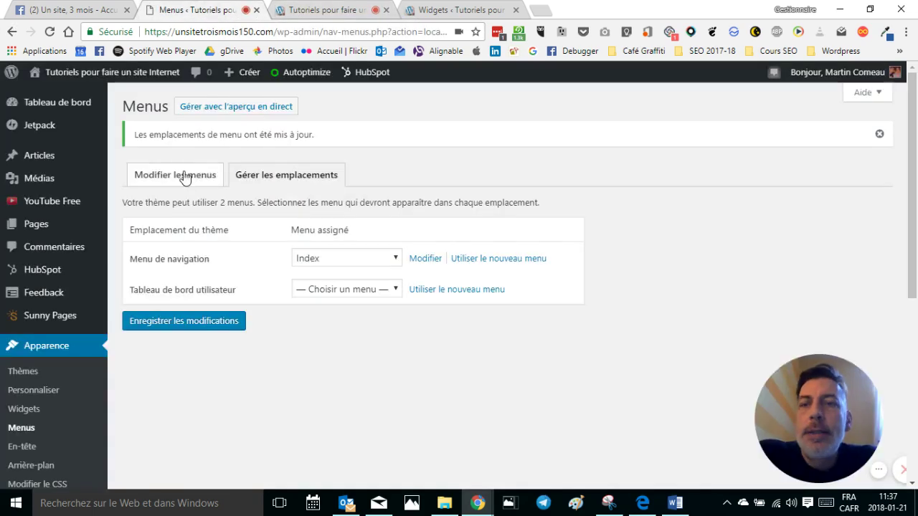
pyautogui.click(185, 176)
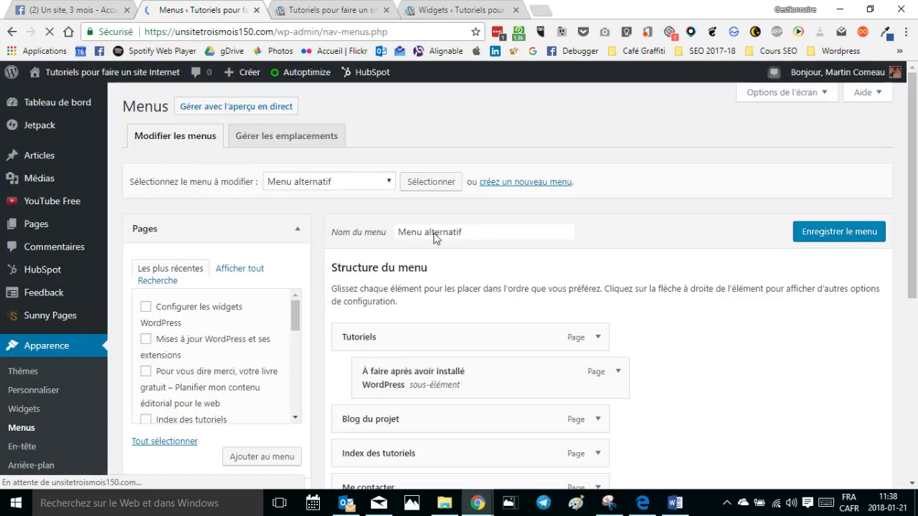
pyautogui.click(330, 182)
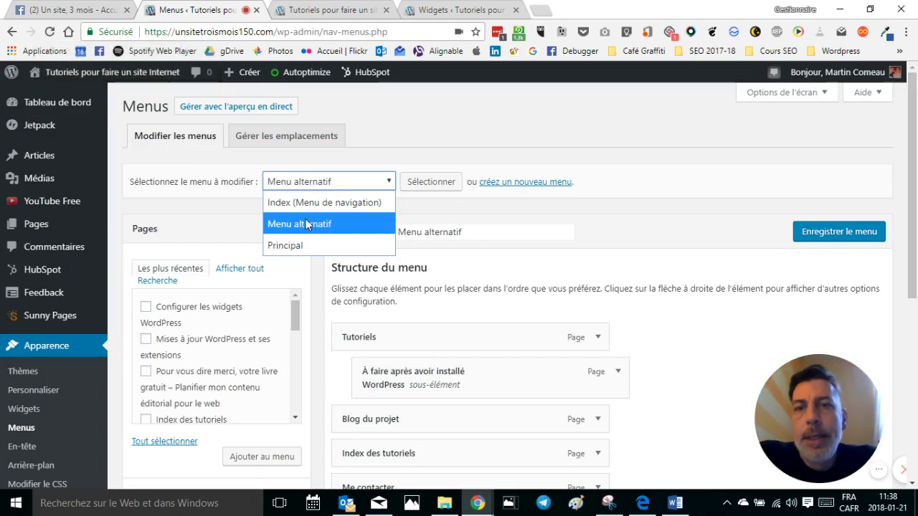
pyautogui.click(310, 202)
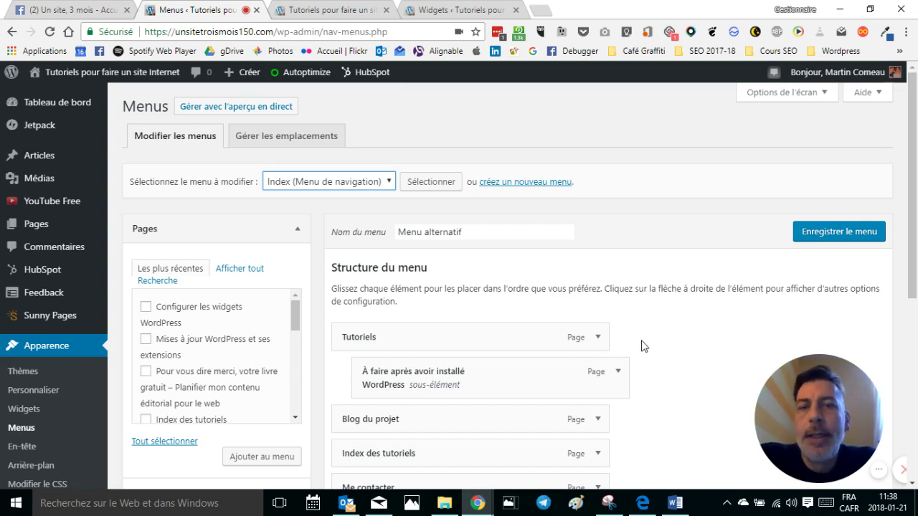
pyautogui.click(433, 189)
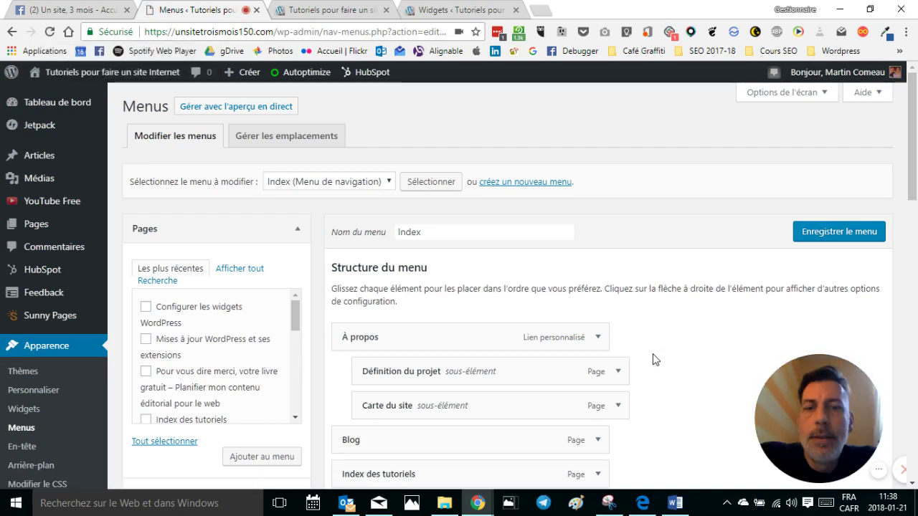
# Step: Compare the Index menu's items and sub-items in the editor with the "À propos" and "Index des tutoriels" navigation on the live site
pyautogui.scroll(-3, 652, 359)
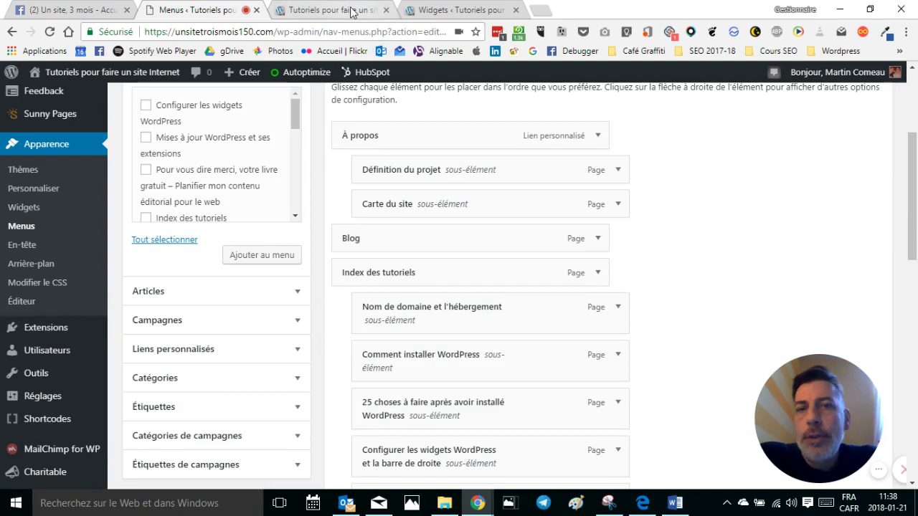
pyautogui.click(315, 10)
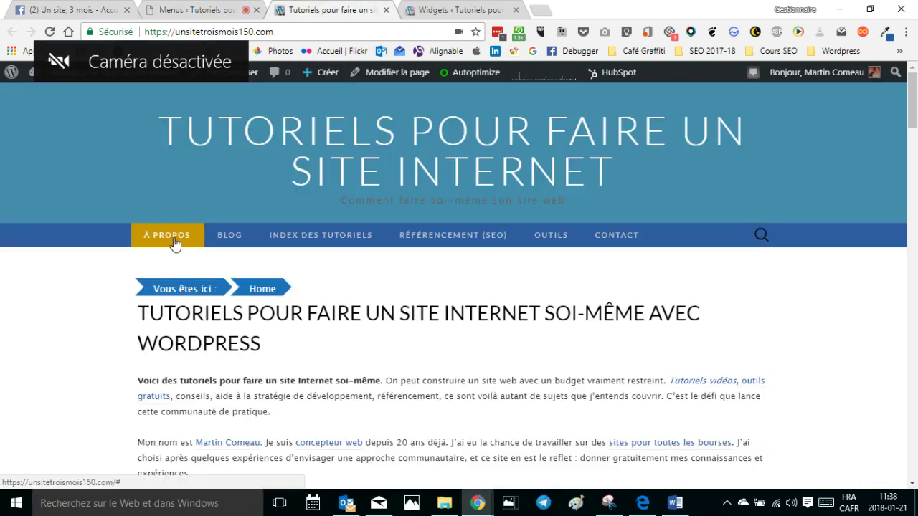
pyautogui.click(205, 18)
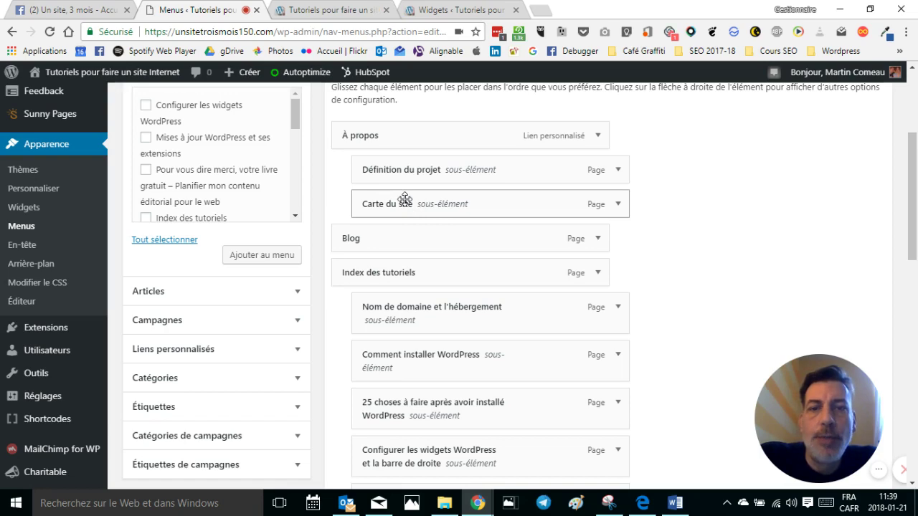
pyautogui.click(314, 9)
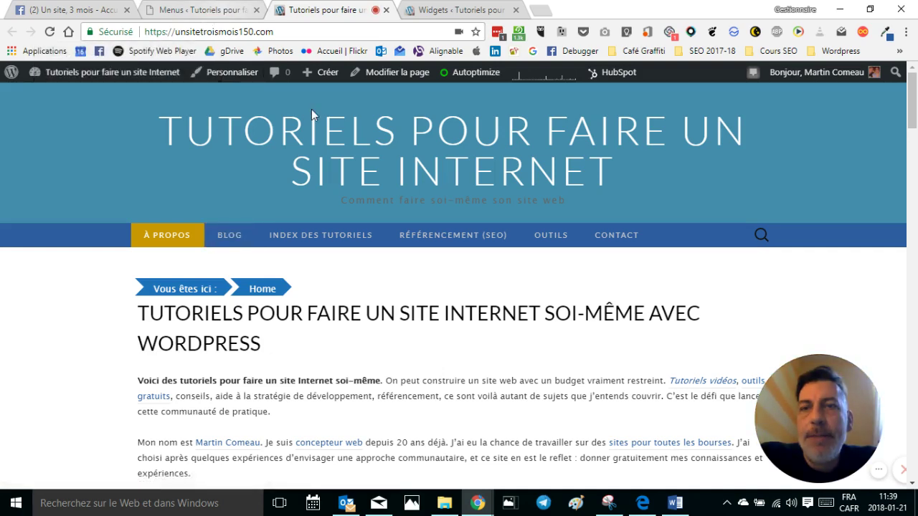
pyautogui.hotkey('ctrl', 'shift', 'Tab')
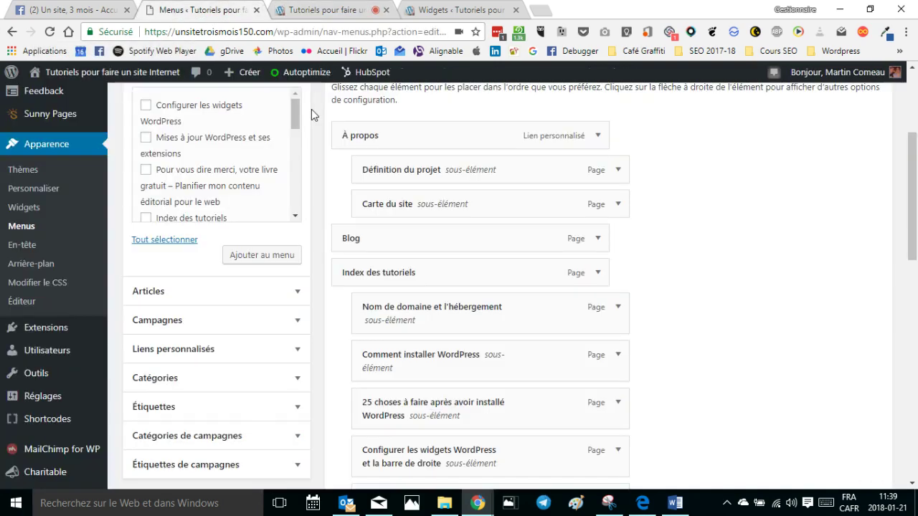
pyautogui.scroll(-2, 652, 330)
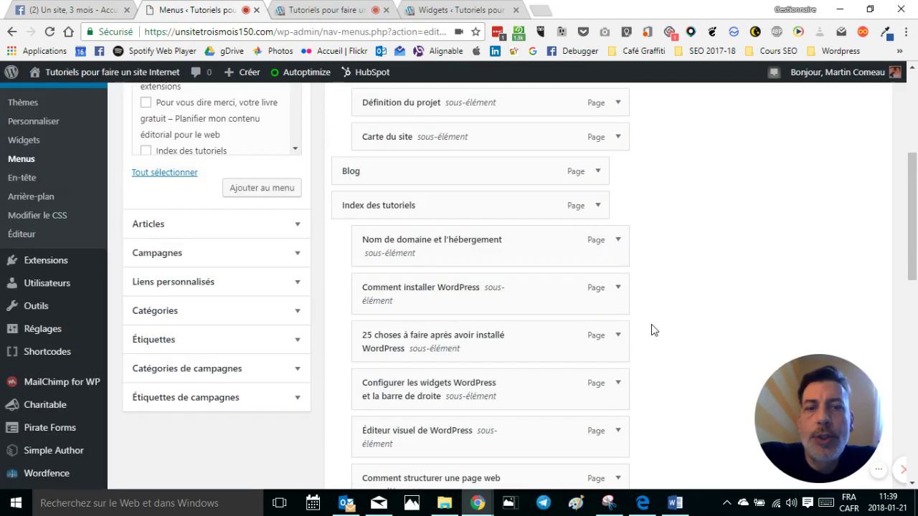
pyautogui.click(321, 10)
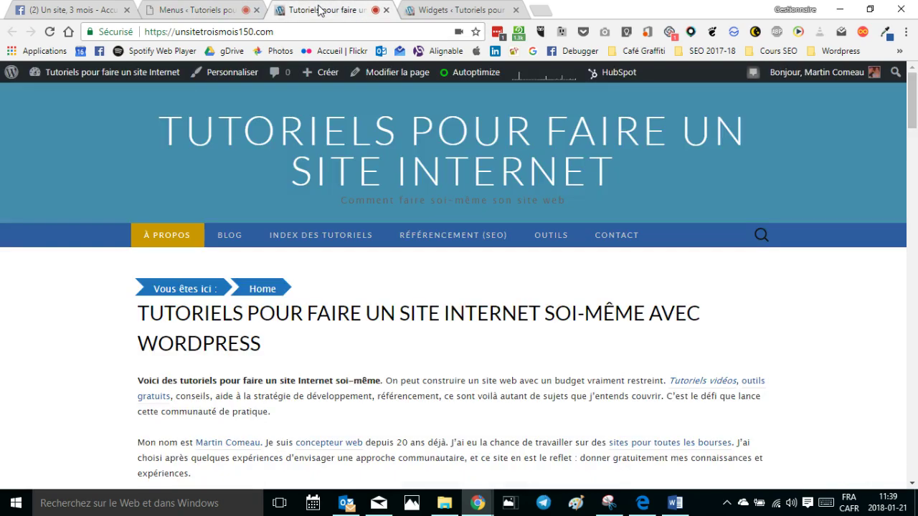
pyautogui.moveTo(321, 234)
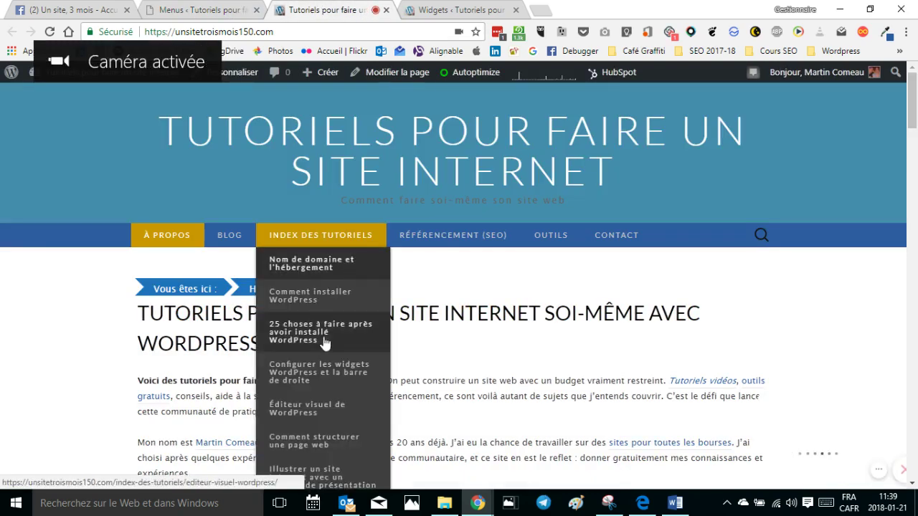
pyautogui.scroll(-1, 325, 344)
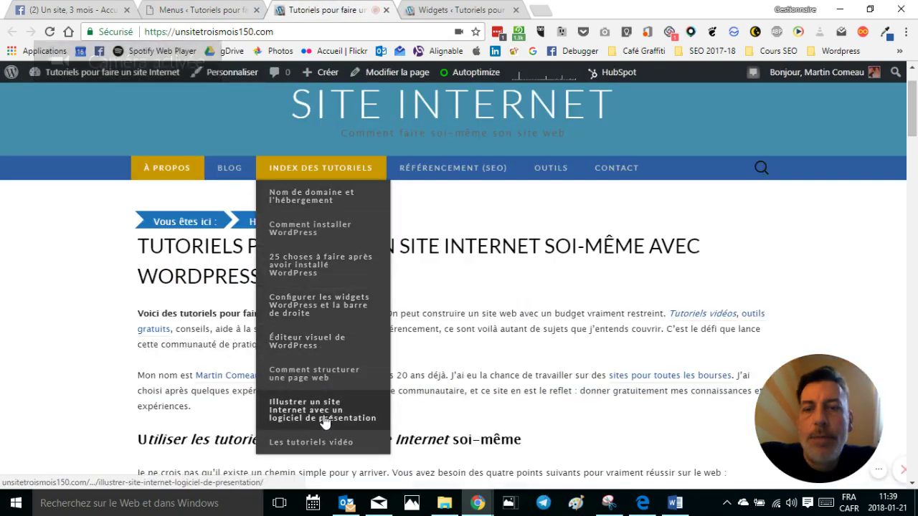
pyautogui.click(210, 9)
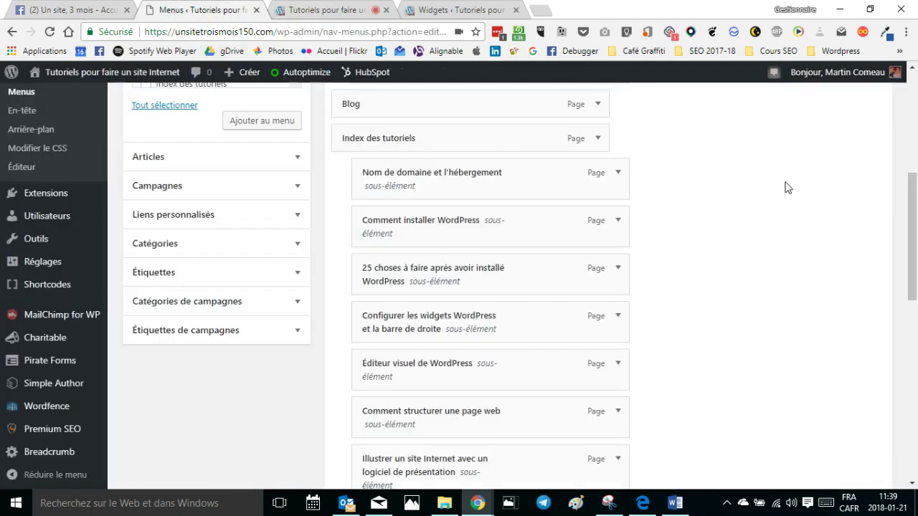
# Step: Save the Index menu in the menu editor
pyautogui.scroll(5, 787, 188)
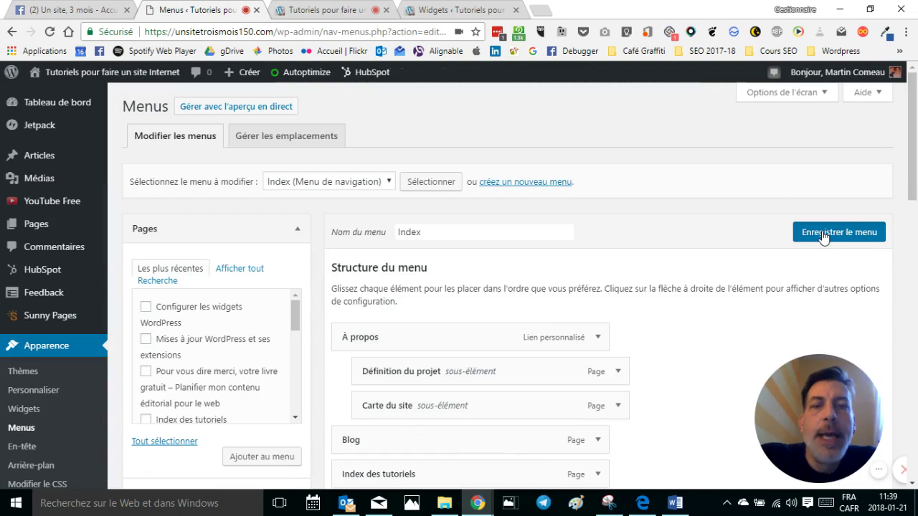
pyautogui.click(823, 233)
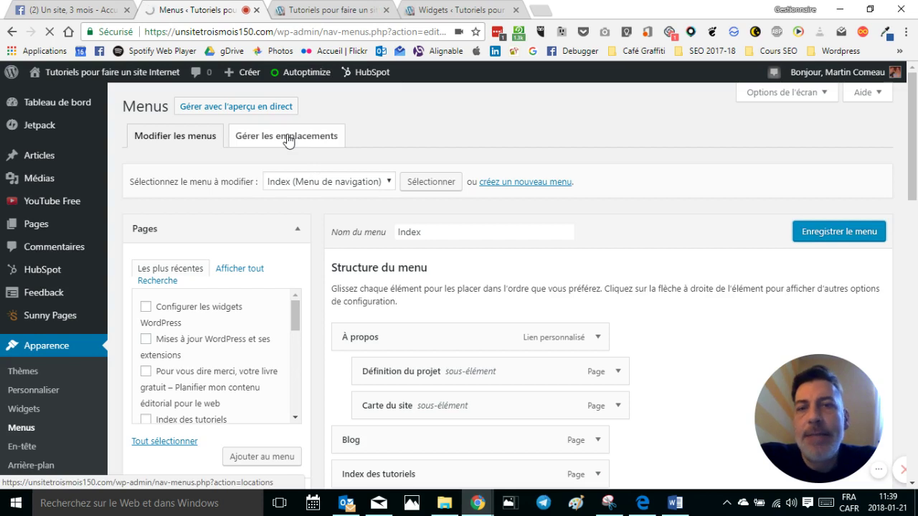
pyautogui.click(287, 140)
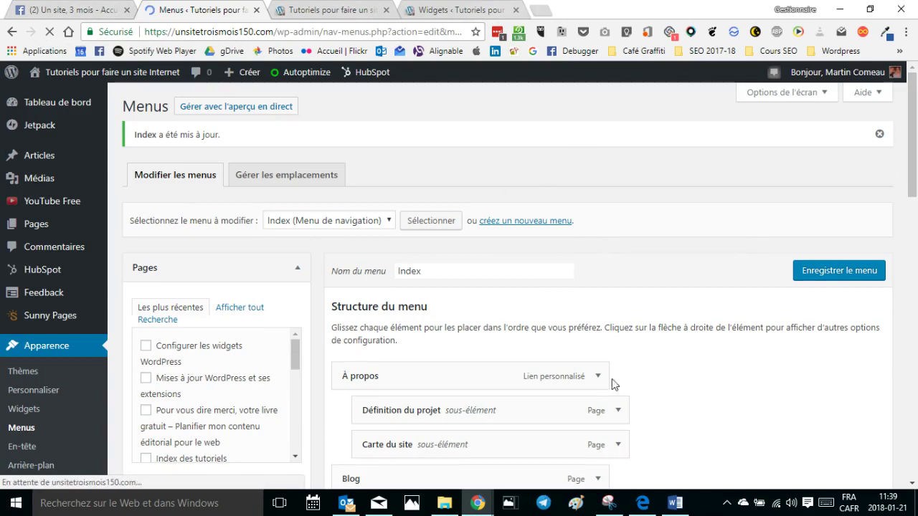
pyautogui.click(670, 33)
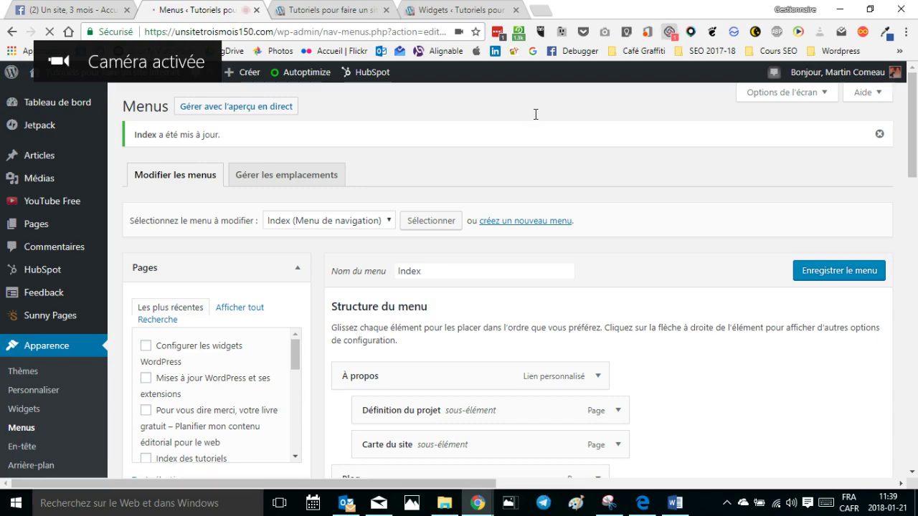